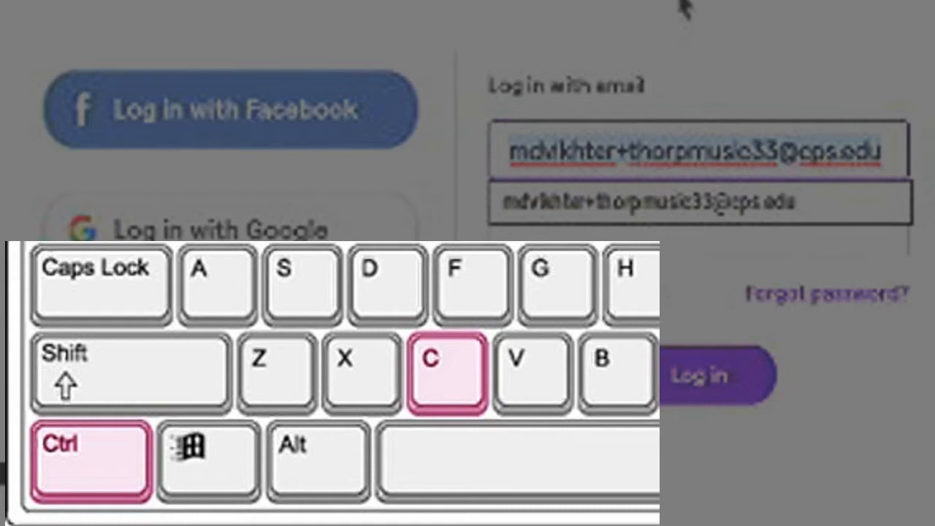
Log in with the email account, pasting the copied email address into the password field as the password.
{"action": "left_click", "coordinate": [740, 92]}
{"action": "left_click", "coordinate": [603, 223]}
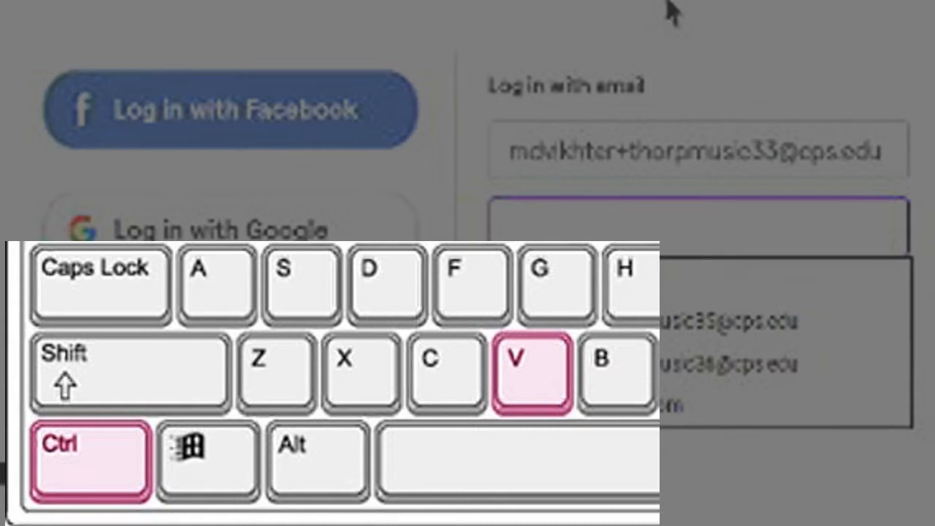
{"action": "key", "text": "ctrl+v"}
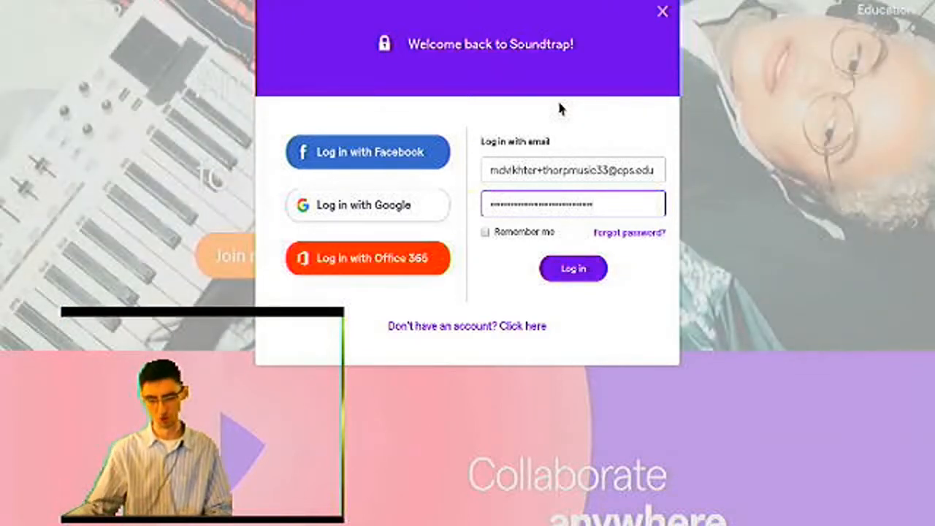
{"action": "left_click", "coordinate": [504, 170]}
{"action": "left_click", "coordinate": [502, 205]}
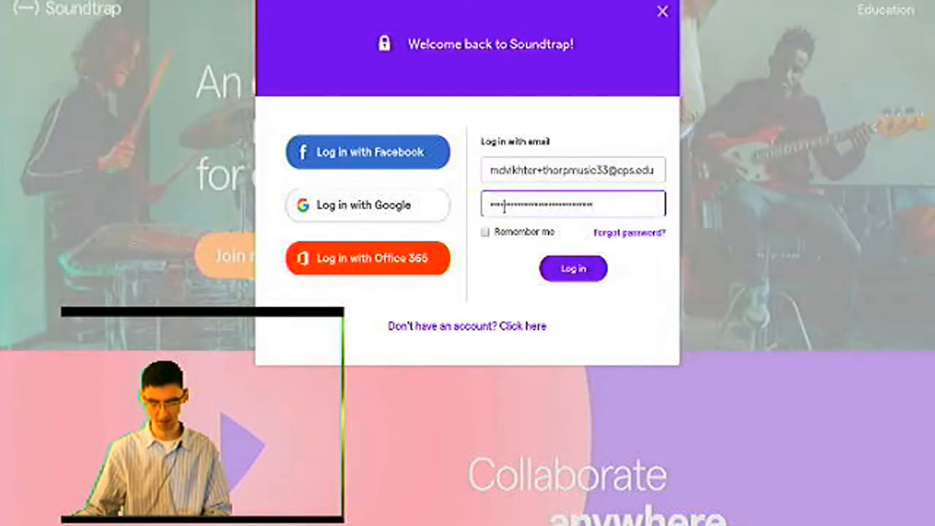
{"action": "left_click", "coordinate": [573, 269]}
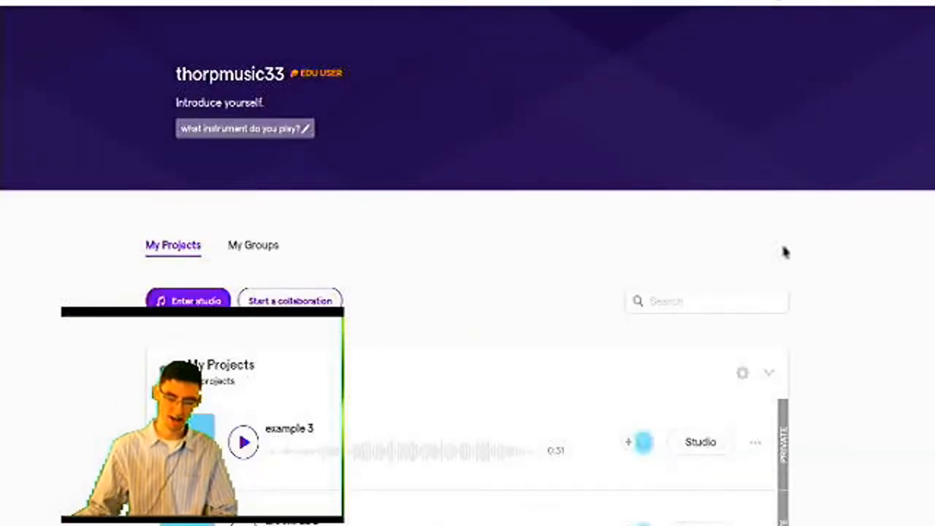
Browse the project folders on the profile page, collapsing the My Projects folder and expanding it again.
{"action": "scroll", "coordinate": [821, 243], "scroll_direction": "down", "scroll_amount": 1}
{"action": "scroll", "coordinate": [832, 239], "scroll_direction": "down", "scroll_amount": 2}
{"action": "scroll", "coordinate": [840, 242], "scroll_direction": "up", "scroll_amount": 2}
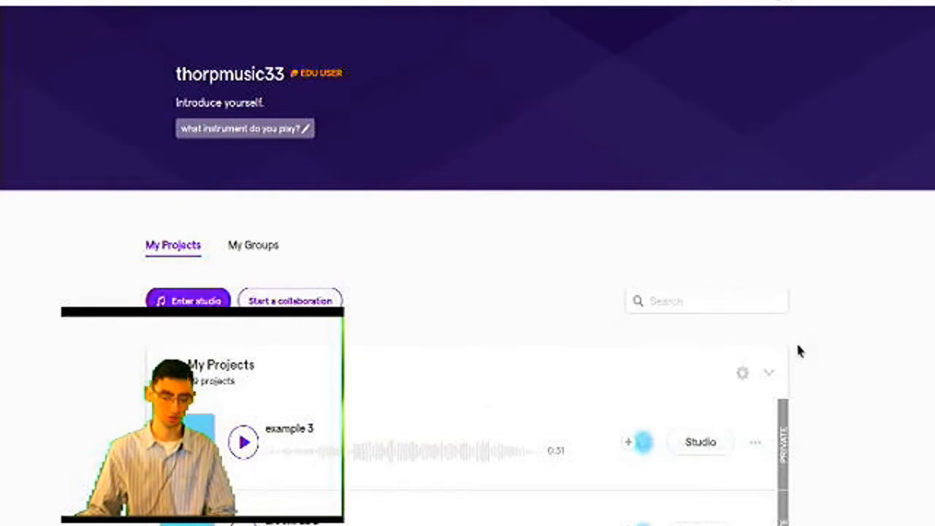
{"action": "scroll", "coordinate": [482, 298], "scroll_direction": "down", "scroll_amount": 1}
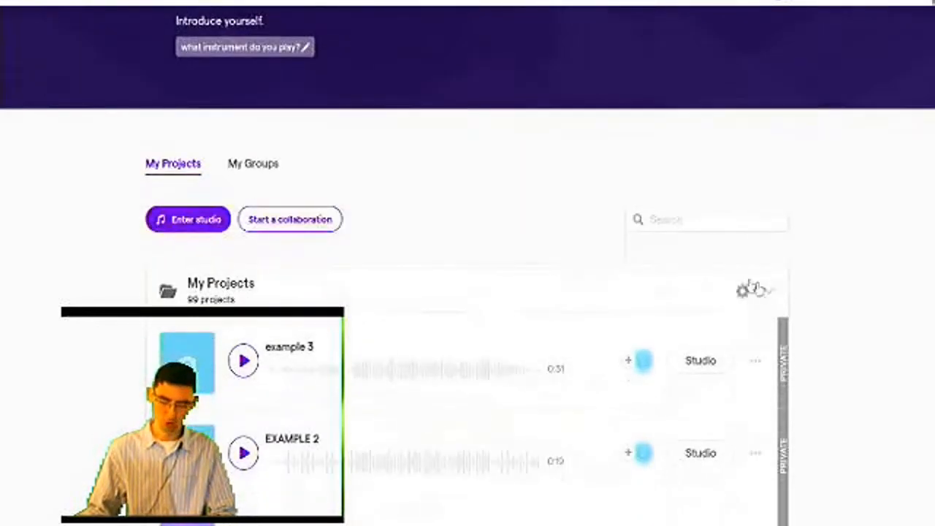
{"action": "left_click", "coordinate": [777, 291]}
{"action": "left_click", "coordinate": [777, 291]}
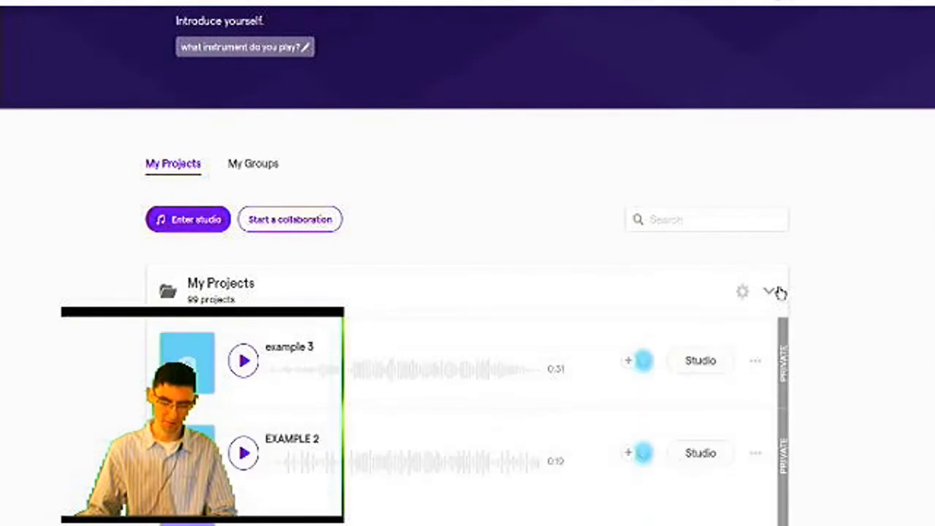
{"action": "left_click", "coordinate": [777, 291]}
{"action": "scroll", "coordinate": [797, 394], "scroll_direction": "down", "scroll_amount": 3}
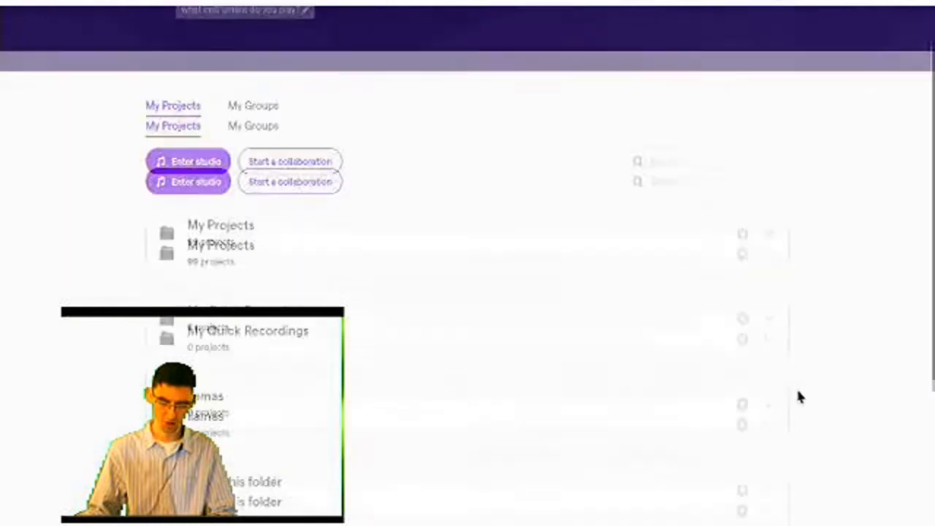
{"action": "scroll", "coordinate": [798, 397], "scroll_direction": "up", "scroll_amount": 1}
{"action": "scroll", "coordinate": [797, 394], "scroll_direction": "up", "scroll_amount": 3}
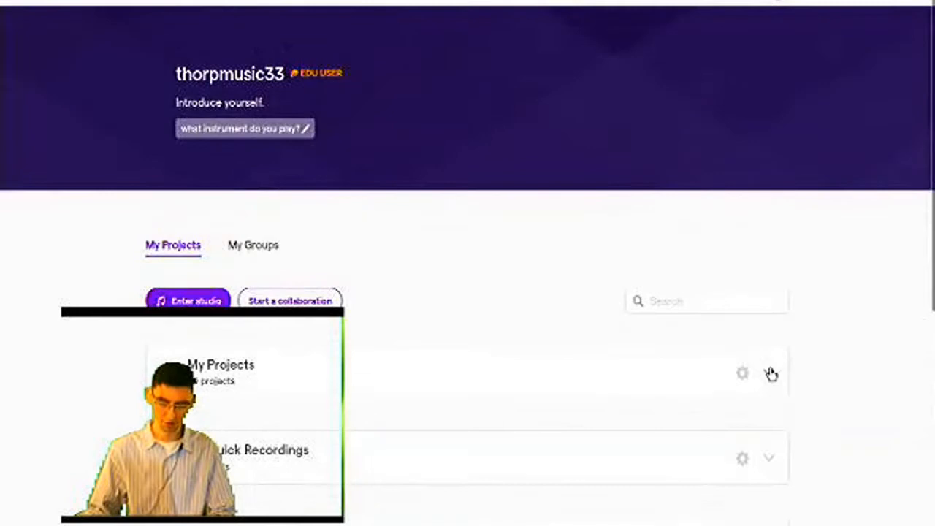
{"action": "left_click", "coordinate": [771, 374]}
{"action": "scroll", "coordinate": [803, 376], "scroll_direction": "down", "scroll_amount": 4}
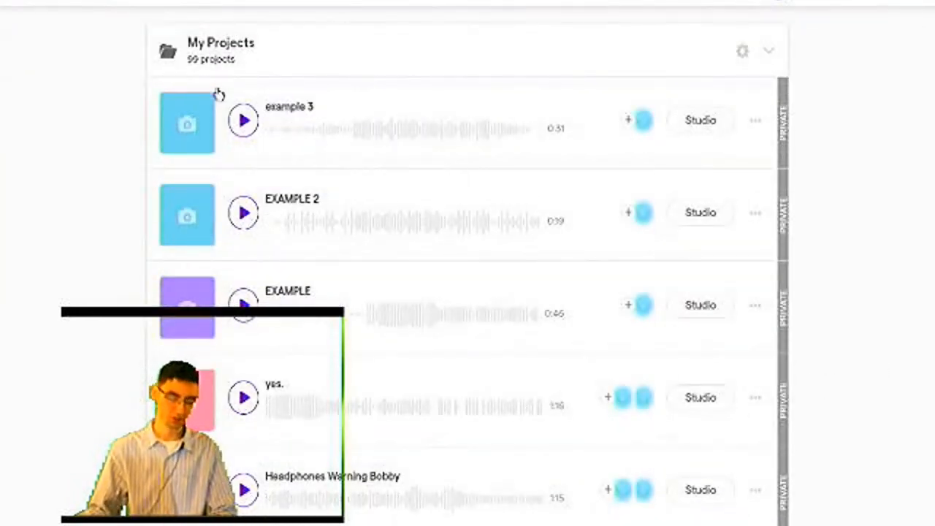
Listen to short previews of the projects "example 3" and "totally lit example song" in the My Projects list.
{"action": "left_click", "coordinate": [248, 124]}
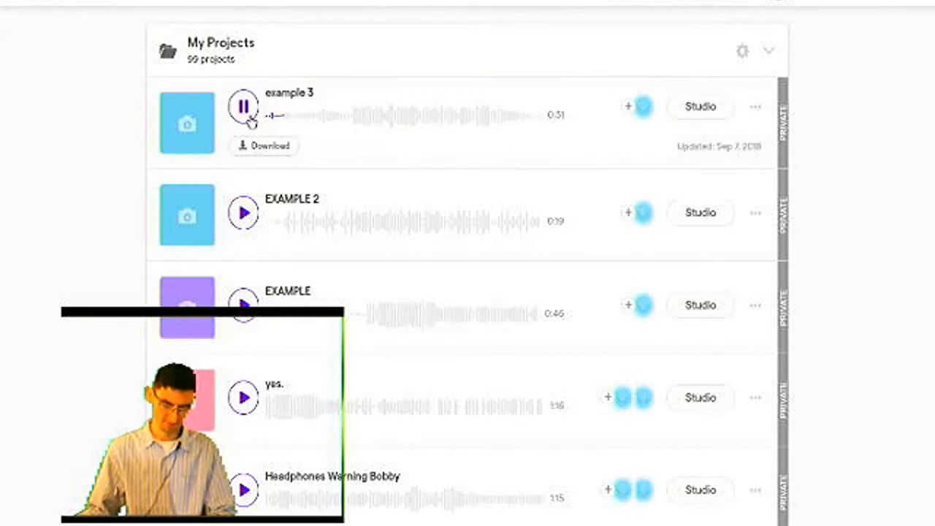
{"action": "left_click", "coordinate": [248, 121]}
{"action": "scroll", "coordinate": [241, 194], "scroll_direction": "down", "scroll_amount": 1}
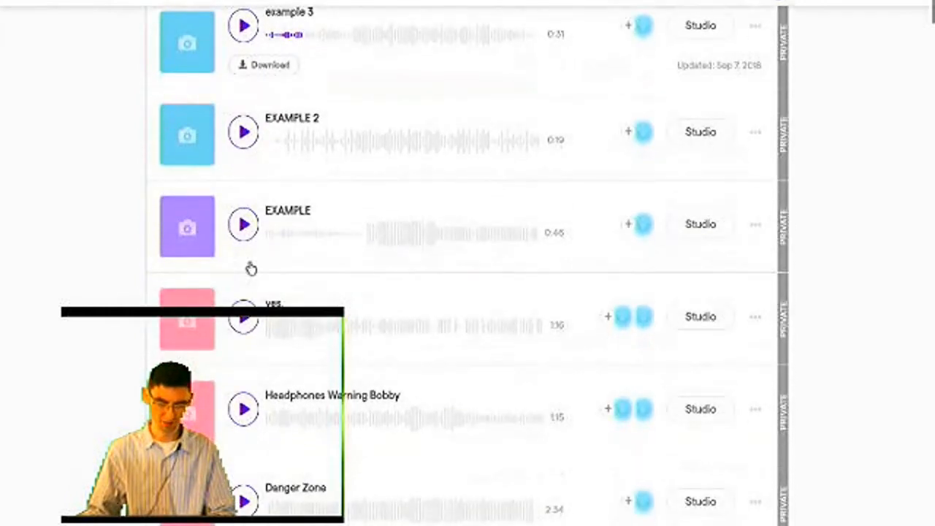
{"action": "scroll", "coordinate": [285, 306], "scroll_direction": "down", "scroll_amount": 2}
{"action": "scroll", "coordinate": [255, 375], "scroll_direction": "down", "scroll_amount": 1}
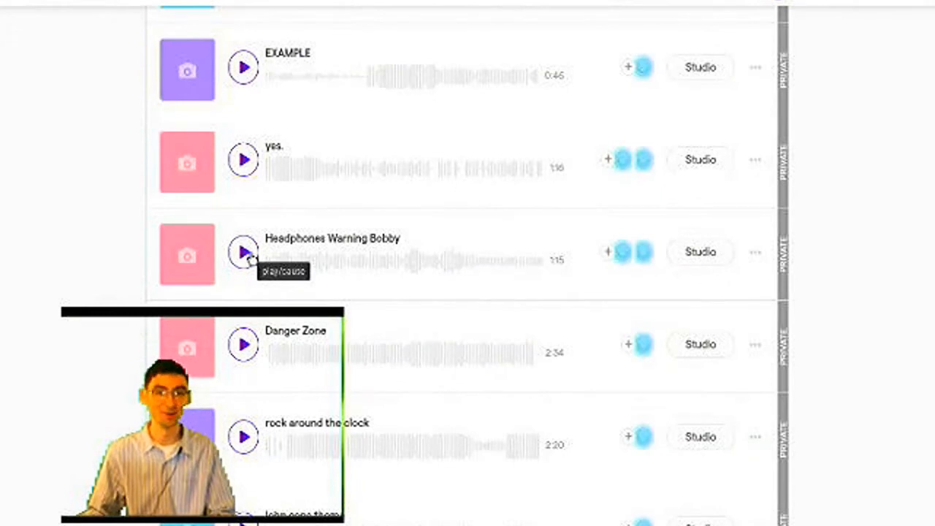
{"action": "scroll", "coordinate": [250, 255], "scroll_direction": "down", "scroll_amount": 2}
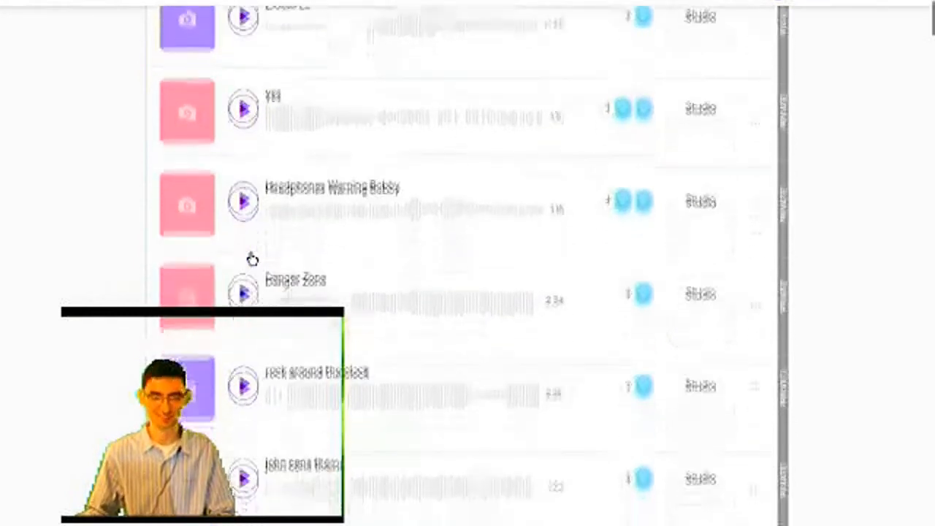
{"action": "scroll", "coordinate": [309, 323], "scroll_direction": "down", "scroll_amount": 5}
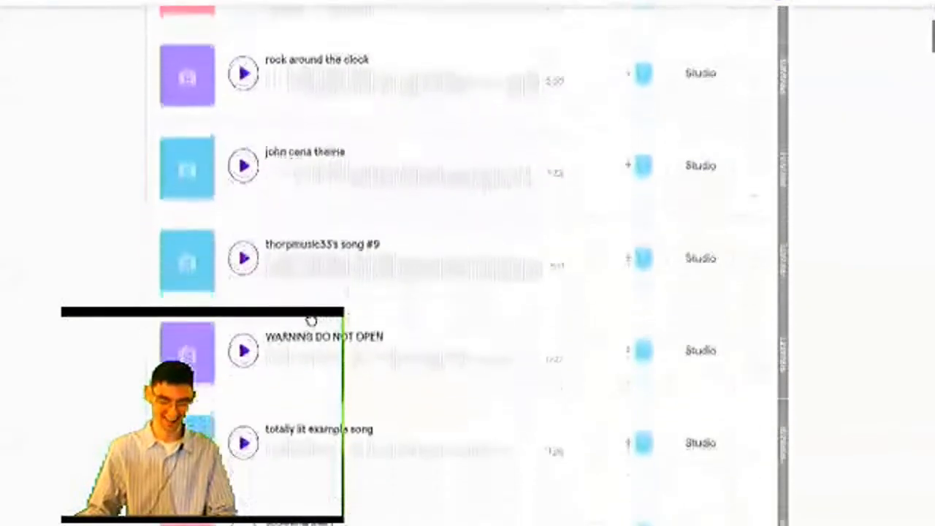
{"action": "scroll", "coordinate": [308, 319], "scroll_direction": "down", "scroll_amount": 2}
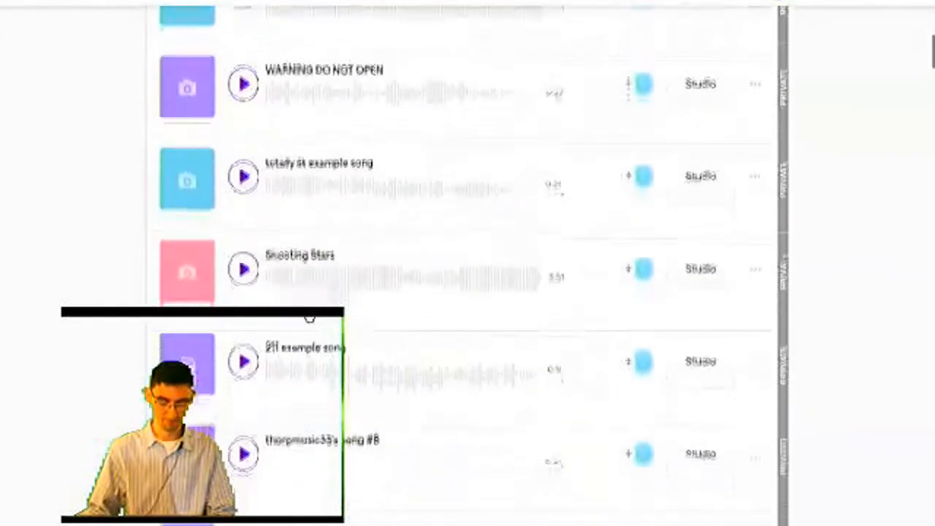
{"action": "left_click", "coordinate": [243, 175]}
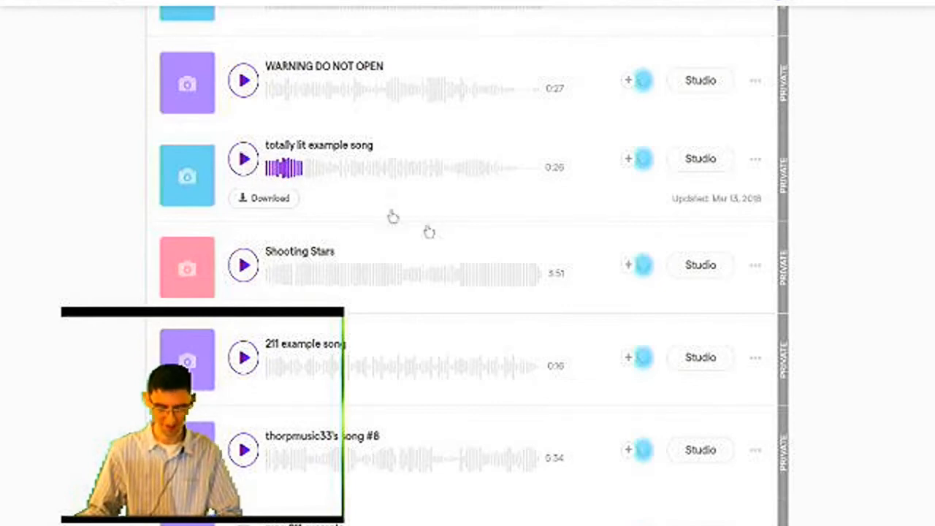
Look through the remaining songs in the My Projects list and return to the beginning of the page.
{"action": "scroll", "coordinate": [496, 284], "scroll_direction": "down", "scroll_amount": 2}
{"action": "scroll", "coordinate": [489, 279], "scroll_direction": "down", "scroll_amount": 1}
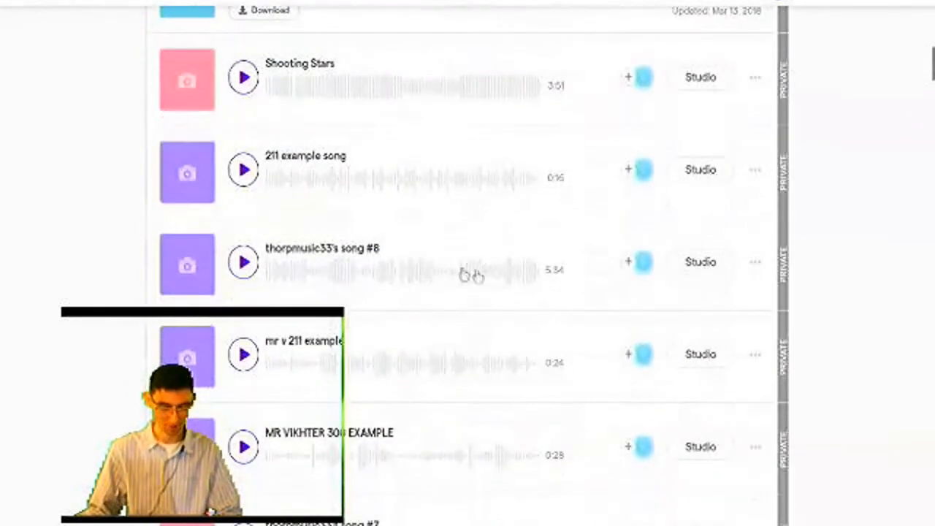
{"action": "scroll", "coordinate": [409, 266], "scroll_direction": "down", "scroll_amount": 1}
{"action": "scroll", "coordinate": [405, 265], "scroll_direction": "up", "scroll_amount": 1}
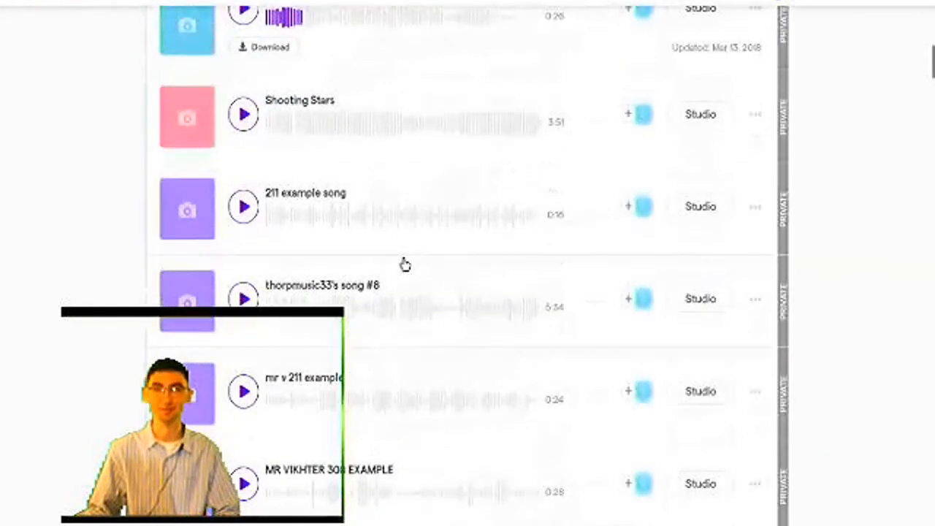
{"action": "scroll", "coordinate": [405, 264], "scroll_direction": "down", "scroll_amount": 3}
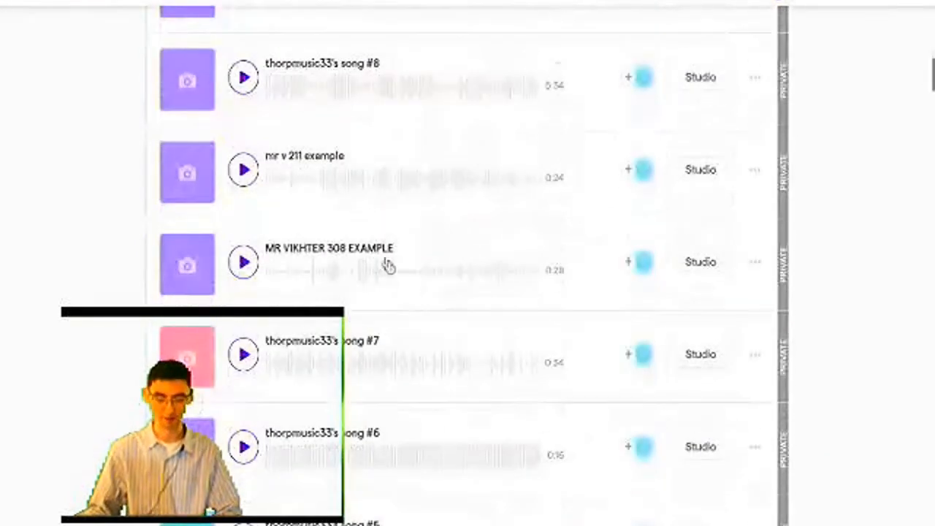
{"action": "scroll", "coordinate": [403, 288], "scroll_direction": "up", "scroll_amount": 15}
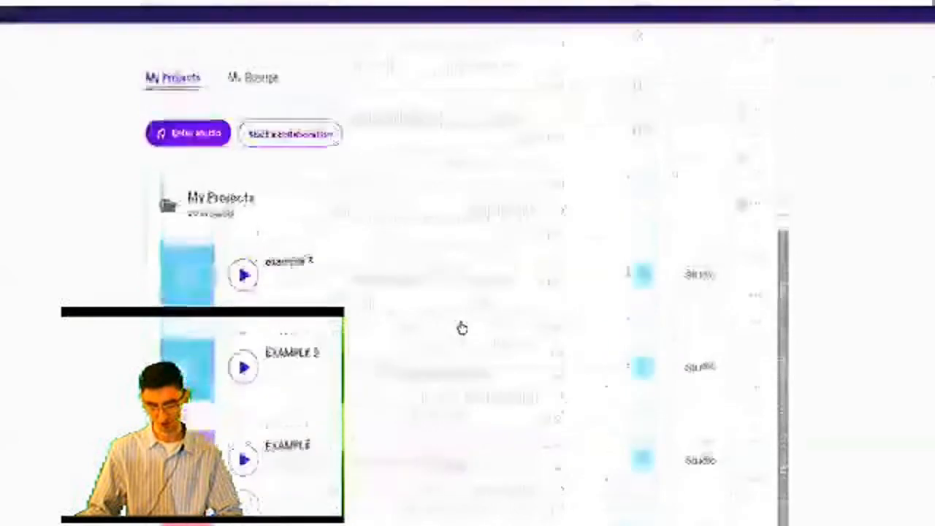
{"action": "scroll", "coordinate": [227, 332], "scroll_direction": "down", "scroll_amount": 2}
{"action": "scroll", "coordinate": [228, 334], "scroll_direction": "up", "scroll_amount": 2}
Enter the studio and create a new project from the Blank template.
{"action": "left_click", "coordinate": [769, 373]}
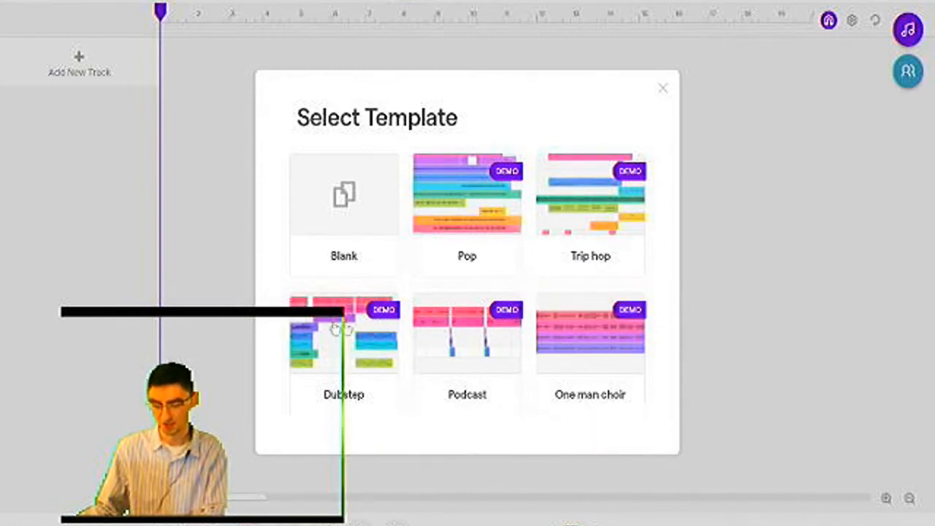
{"action": "left_click", "coordinate": [353, 228]}
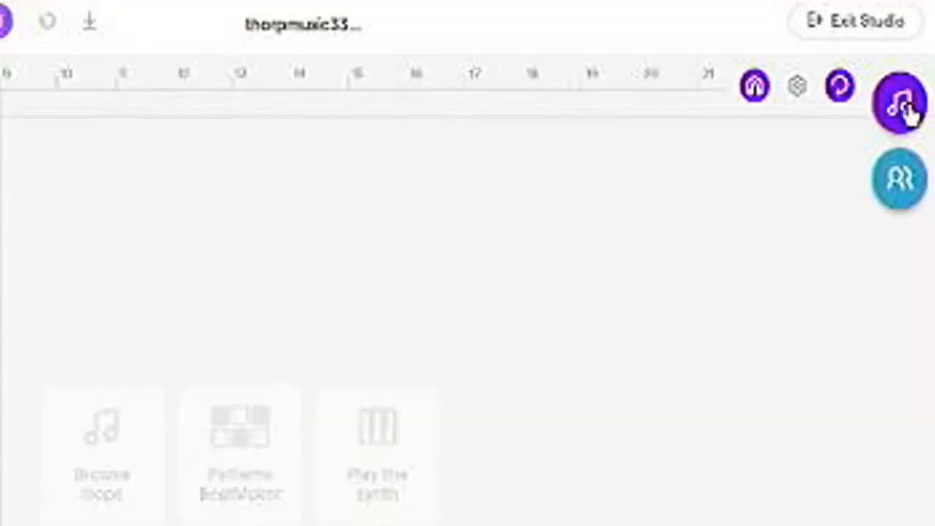
Open the loop library and remove "Beats" from the search so that it reads only "Featured".
{"action": "left_click", "coordinate": [906, 106]}
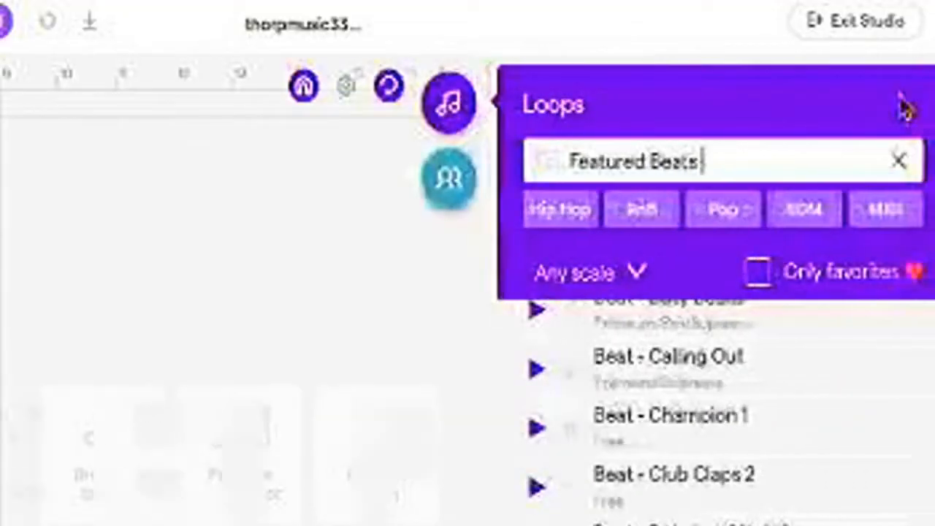
{"action": "double_click", "coordinate": [729, 161]}
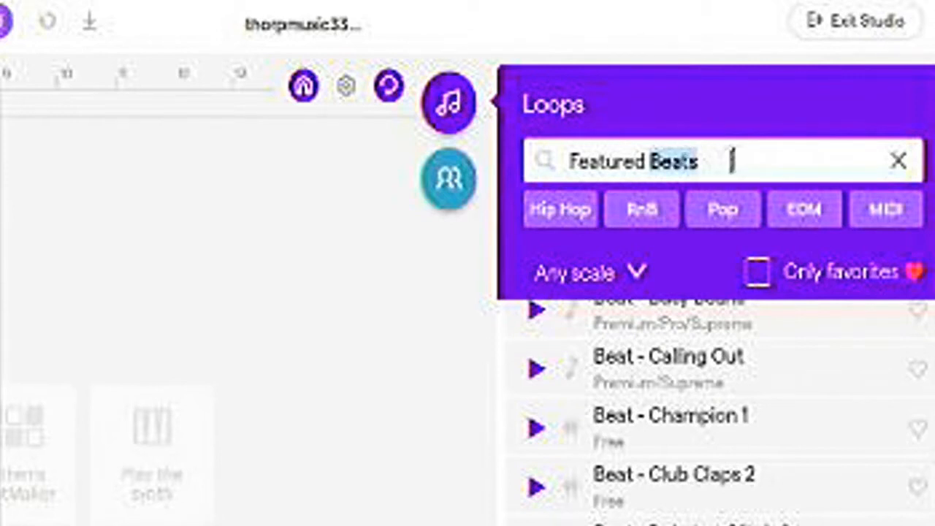
{"action": "key", "text": "BackSpace"}
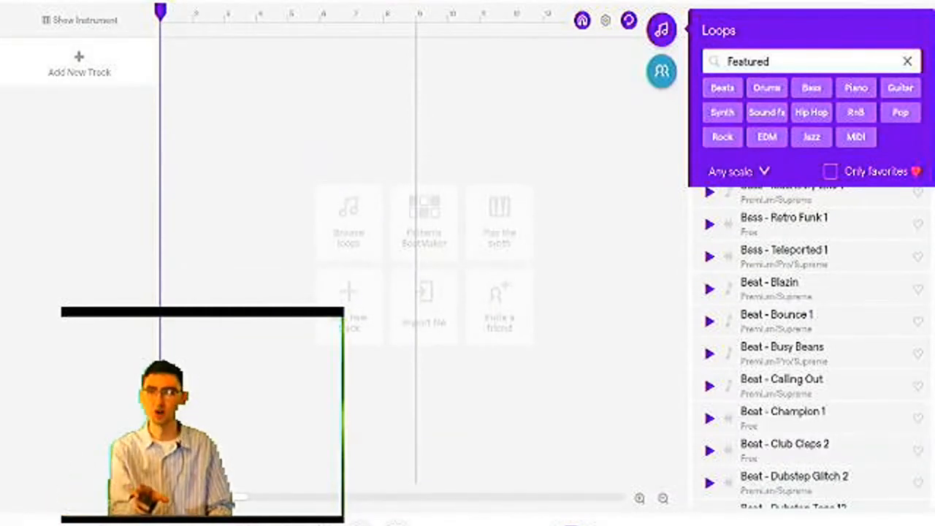
Preview the featured loops Beat - Blazin and Beat - Dubstep Tops 13, stopping each one after listening.
{"action": "left_click", "coordinate": [708, 292]}
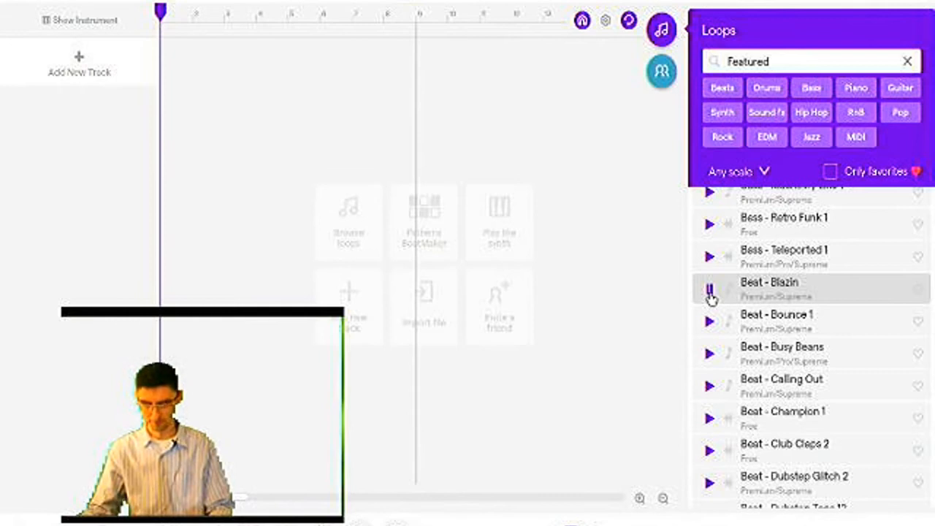
{"action": "left_click", "coordinate": [708, 292]}
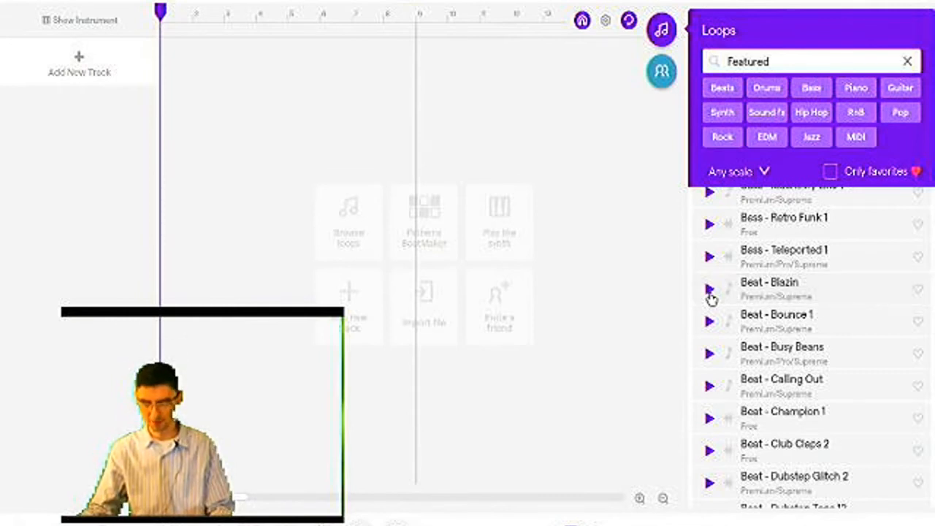
{"action": "scroll", "coordinate": [738, 395], "scroll_direction": "down", "scroll_amount": 2}
{"action": "scroll", "coordinate": [735, 441], "scroll_direction": "down", "scroll_amount": 1}
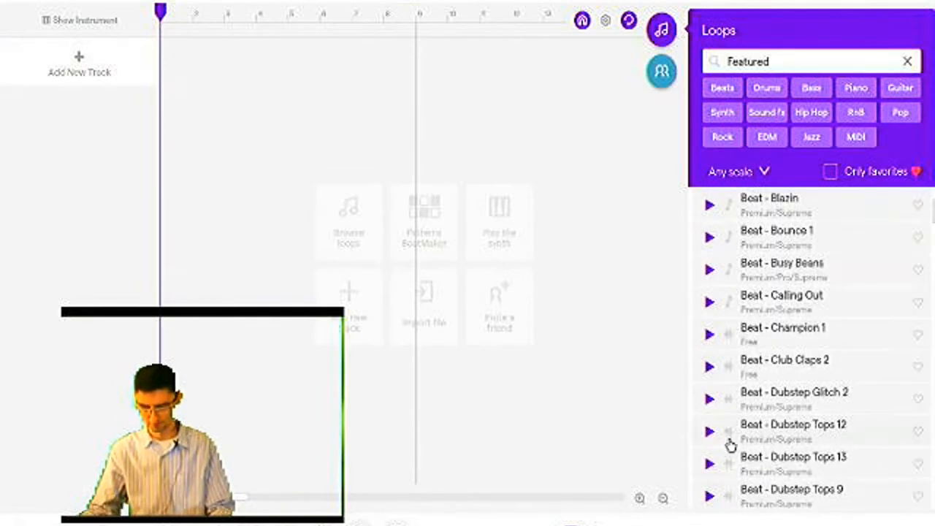
{"action": "left_click", "coordinate": [709, 463]}
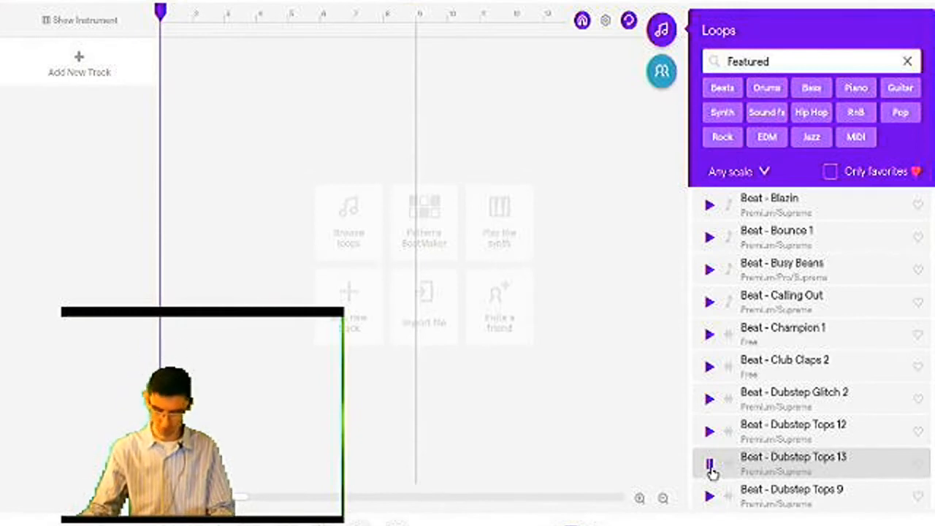
{"action": "left_click", "coordinate": [709, 466]}
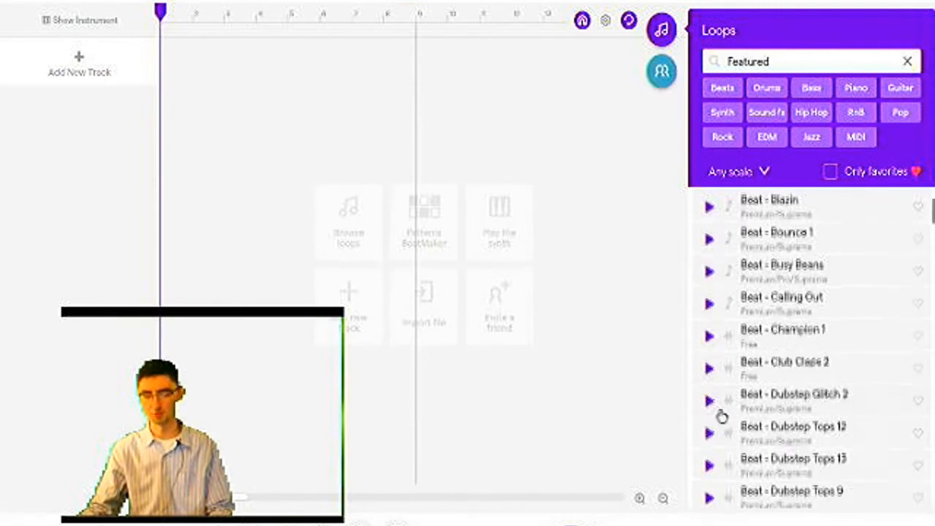
Filter the featured loops by Beats, replace that filter with Piano, and preview the Piano - Garilla loop.
{"action": "scroll", "coordinate": [730, 412], "scroll_direction": "up", "scroll_amount": 2}
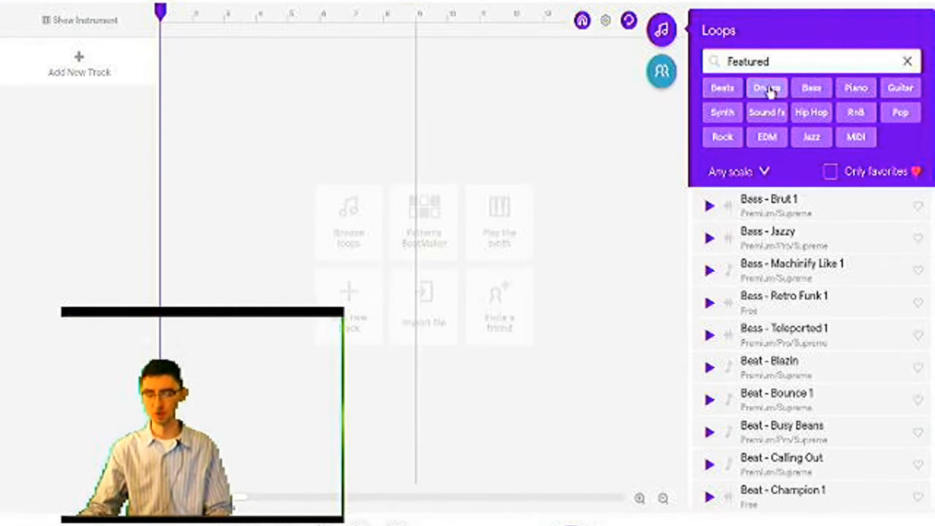
{"action": "left_click", "coordinate": [730, 90]}
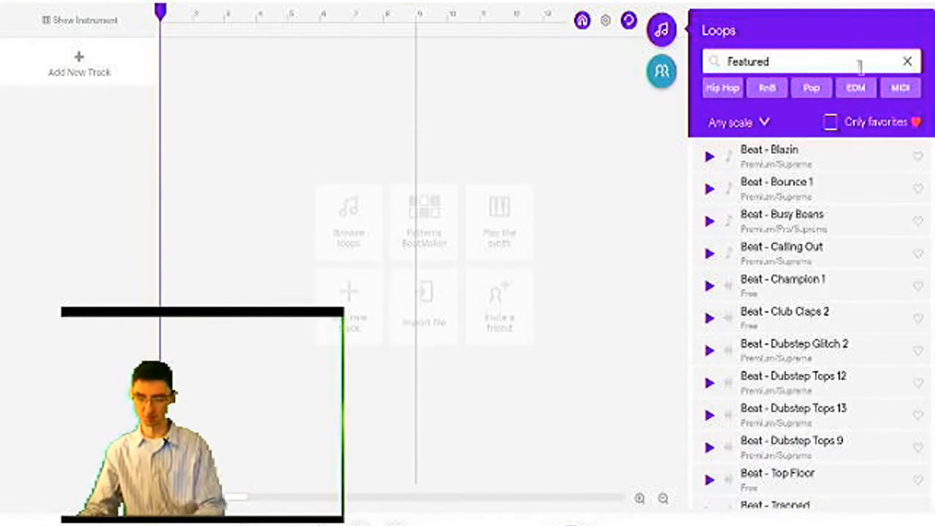
{"action": "left_click", "coordinate": [857, 87]}
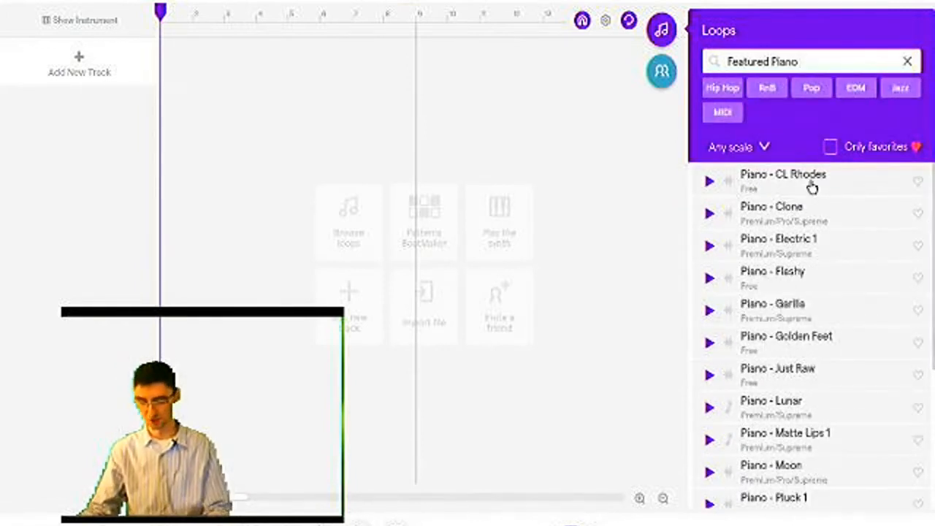
{"action": "left_click", "coordinate": [709, 311]}
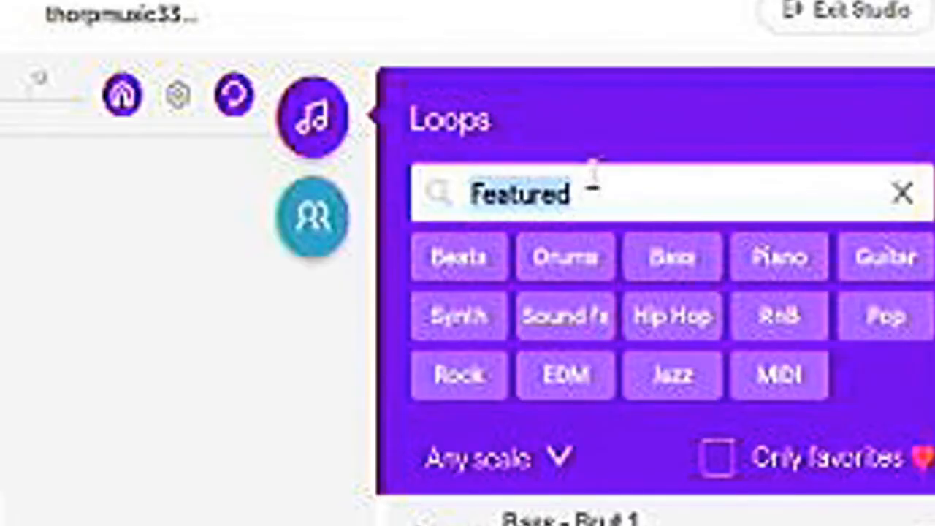
Clear the loop search, search for "featured" again, and filter the results by Beats.
{"action": "left_click", "coordinate": [784, 54]}
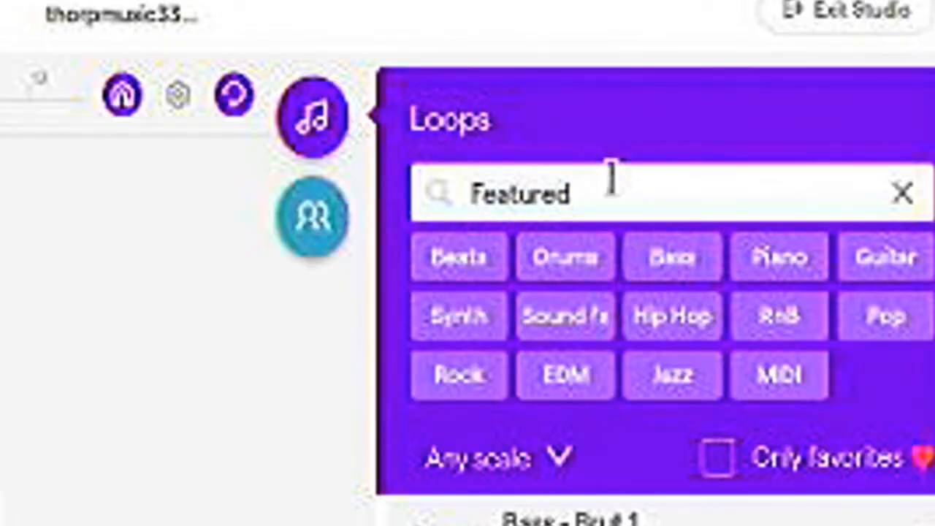
{"action": "left_click", "coordinate": [615, 181]}
{"action": "left_click_drag", "start_coordinate": [614, 199], "coordinate": [471, 196]}
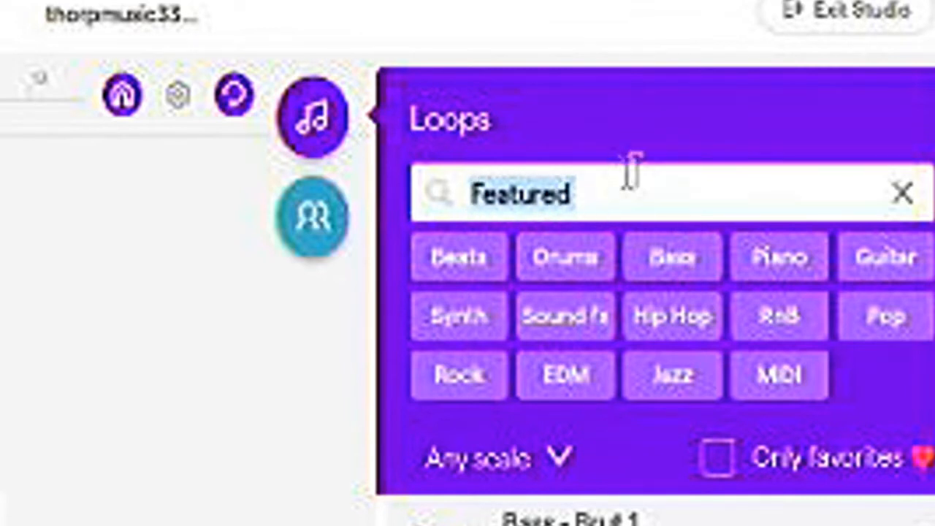
{"action": "key", "text": "BackSpace"}
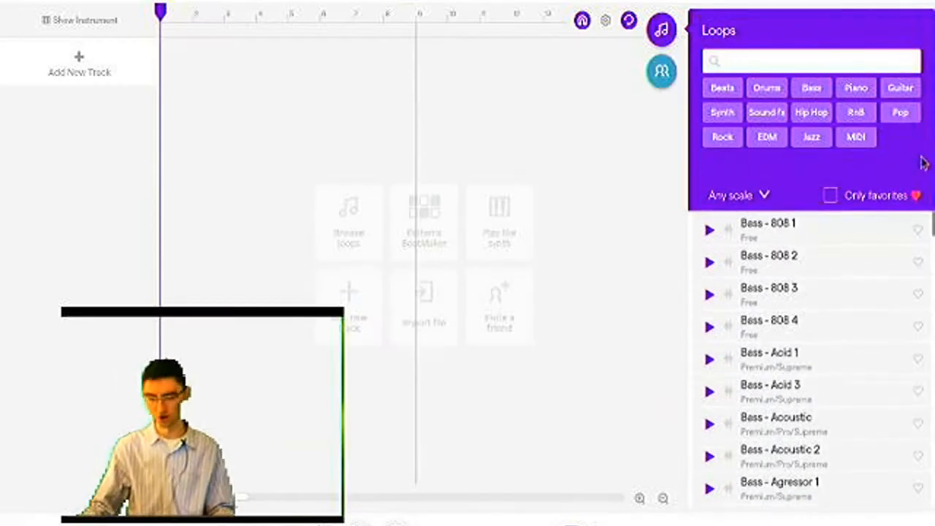
{"action": "mouse_move", "coordinate": [933, 232]}
{"action": "left_mouse_down"}
{"action": "mouse_move", "coordinate": [932, 484]}
{"action": "mouse_move", "coordinate": [932, 219]}
{"action": "left_mouse_up"}
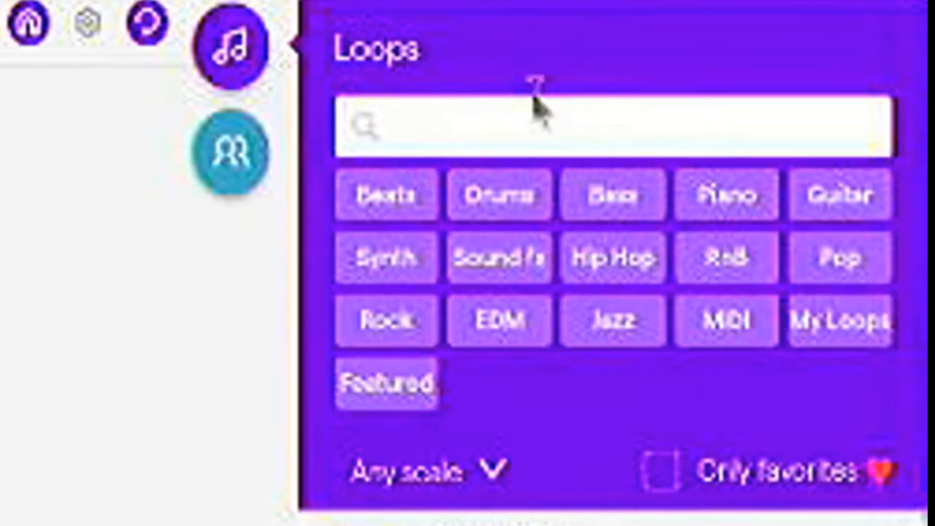
{"action": "type", "text": "featured"}
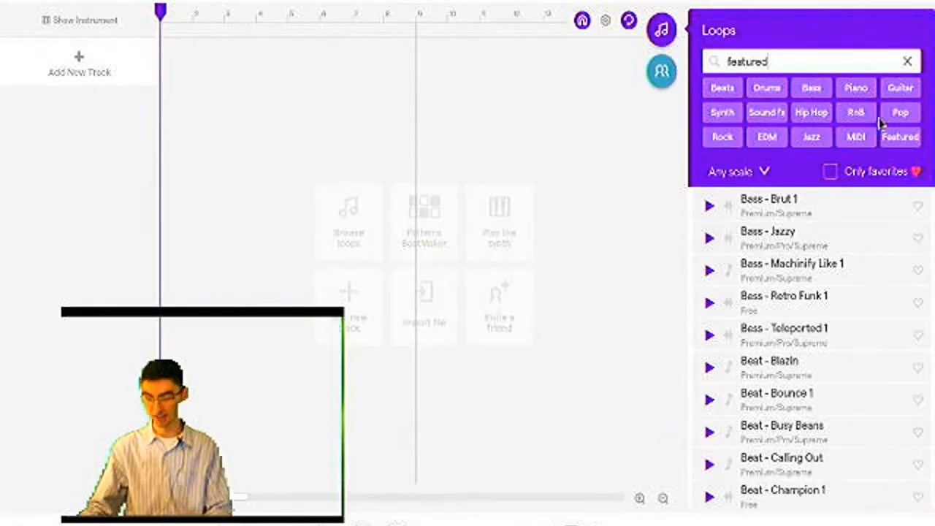
{"action": "left_click", "coordinate": [712, 87]}
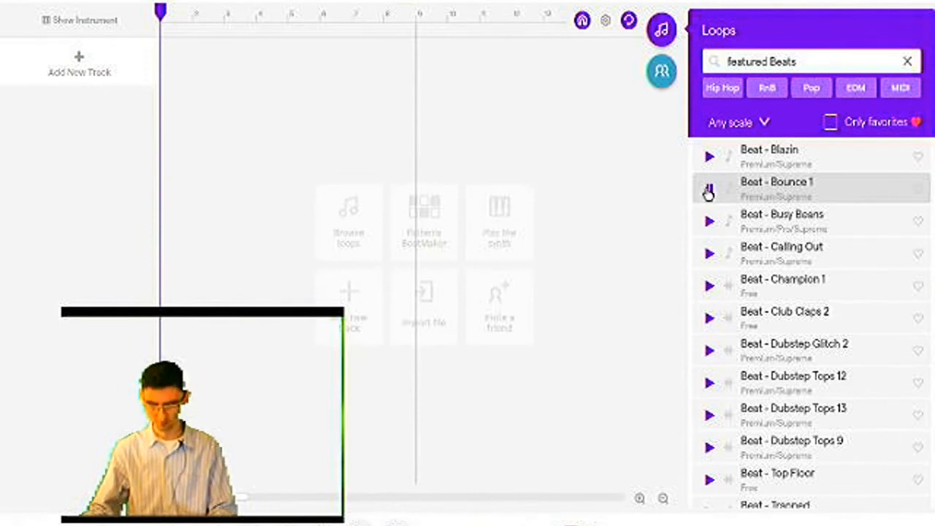
Preview the loops Beat - Bounce 1, Beat - Blazin and Beat - Trapped, stopping each one after listening.
{"action": "left_click", "coordinate": [708, 191]}
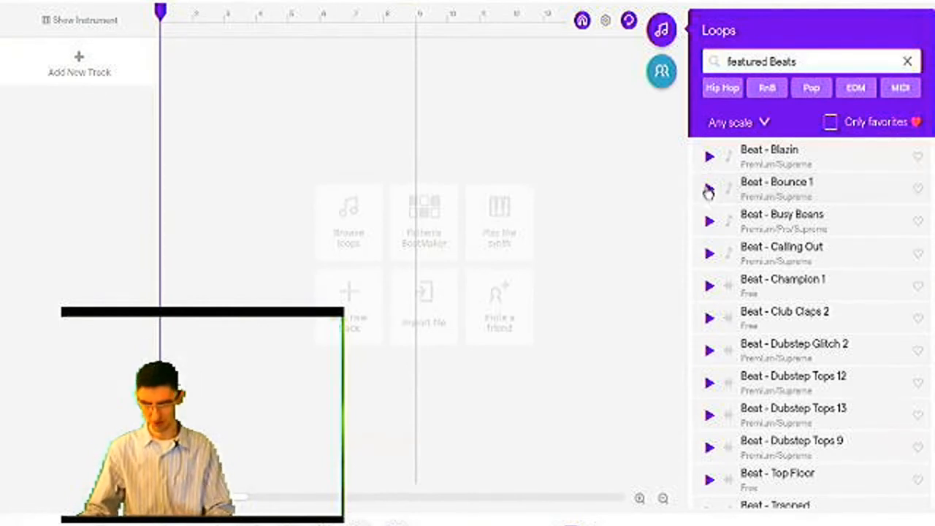
{"action": "left_click", "coordinate": [707, 158]}
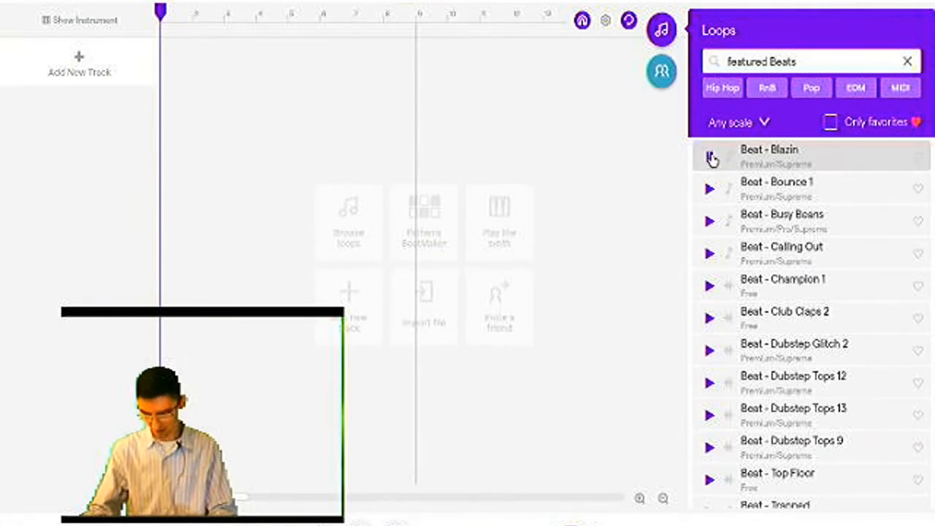
{"action": "left_click", "coordinate": [712, 159]}
{"action": "scroll", "coordinate": [847, 325], "scroll_direction": "down", "scroll_amount": 3}
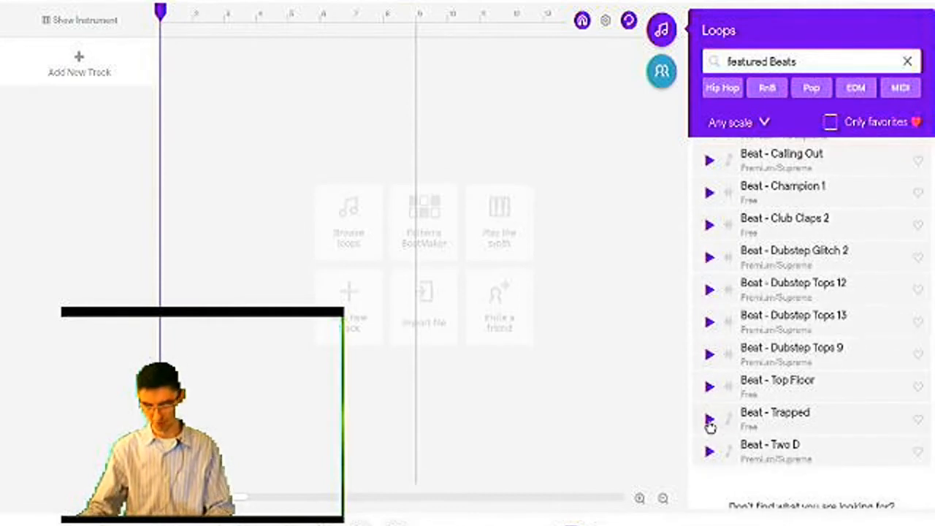
{"action": "left_click", "coordinate": [710, 421]}
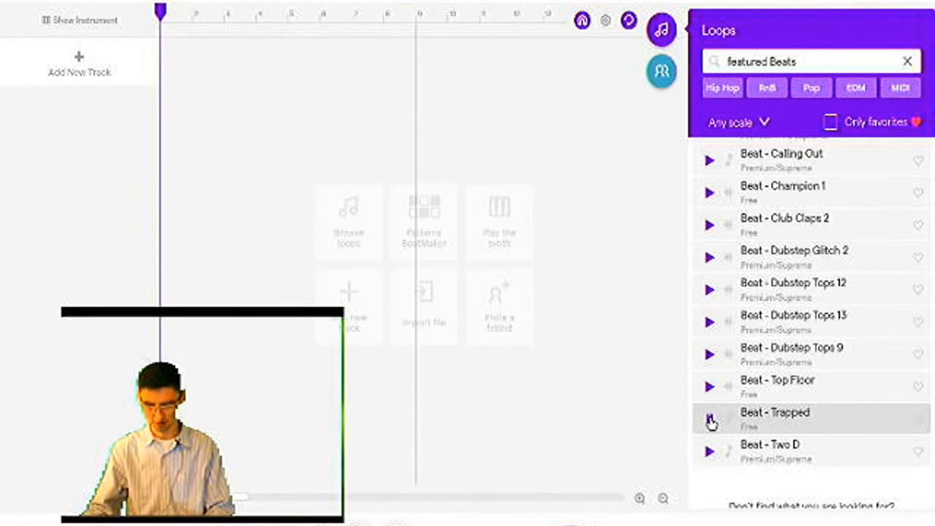
{"action": "left_click", "coordinate": [710, 420]}
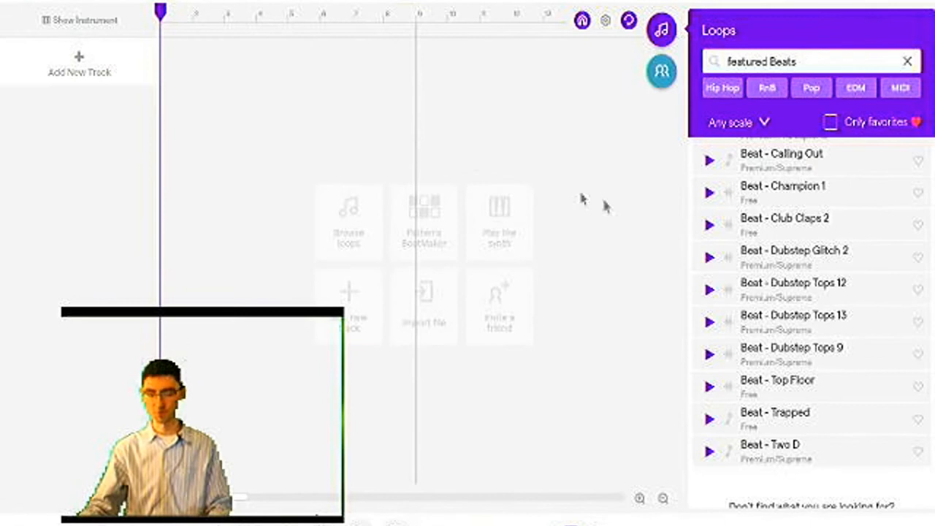
Place the Beat - Trapped loop at bar 1 on a new track and delete the placed region.
{"action": "left_click", "coordinate": [804, 417]}
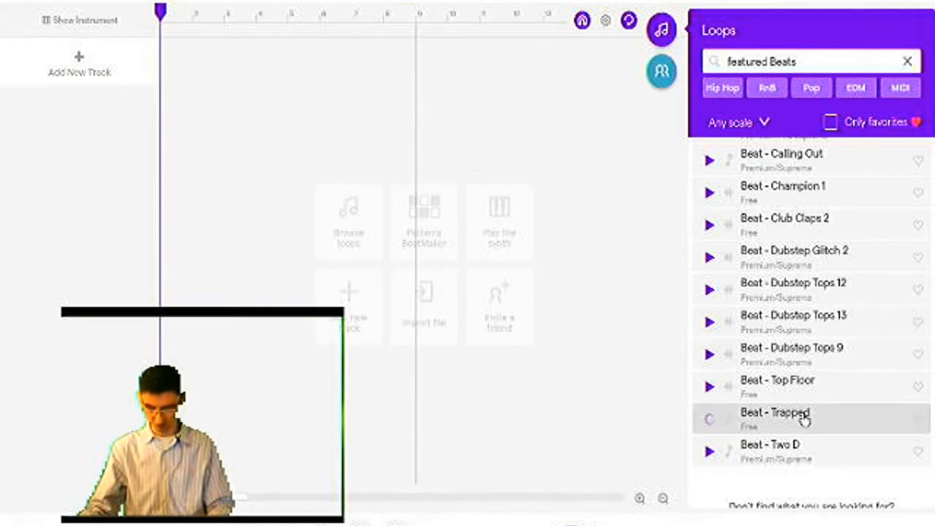
{"action": "left_click_drag", "start_coordinate": [758, 370], "coordinate": [178, 57]}
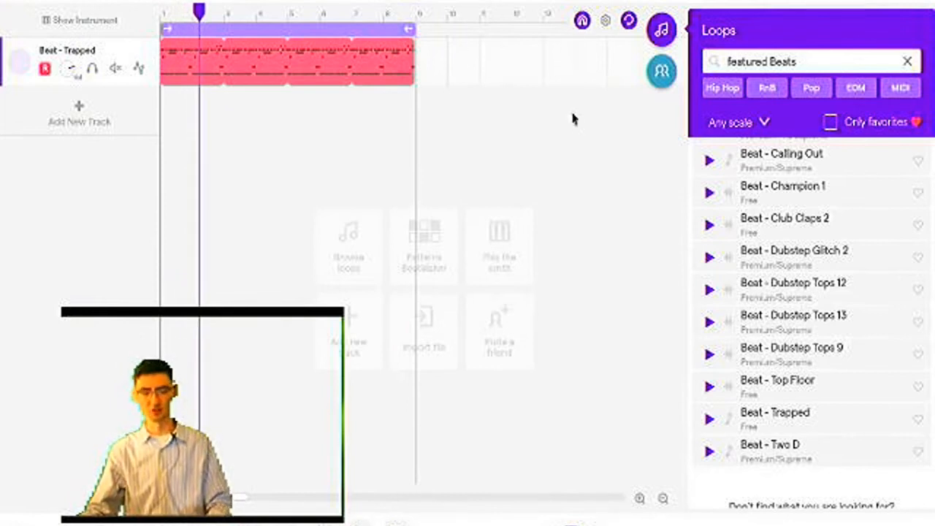
{"action": "left_click", "coordinate": [331, 65]}
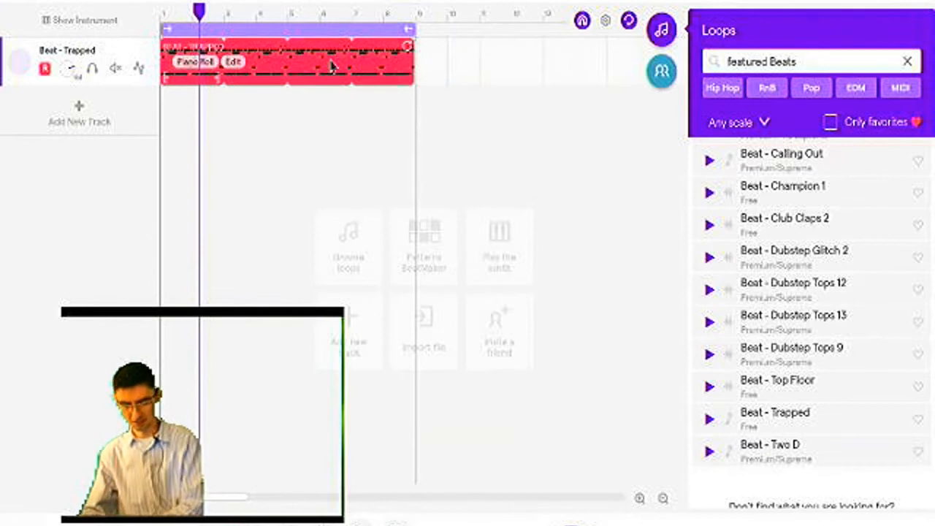
{"action": "key", "text": "Delete"}
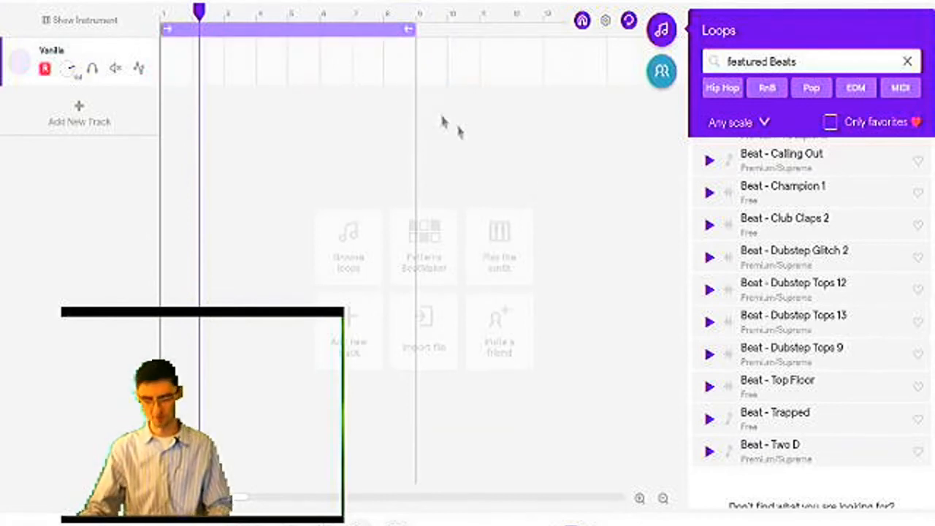
Add the Beat - Trapped loop again on its own new track and play it from the start of the timeline.
{"action": "double_click", "coordinate": [803, 419]}
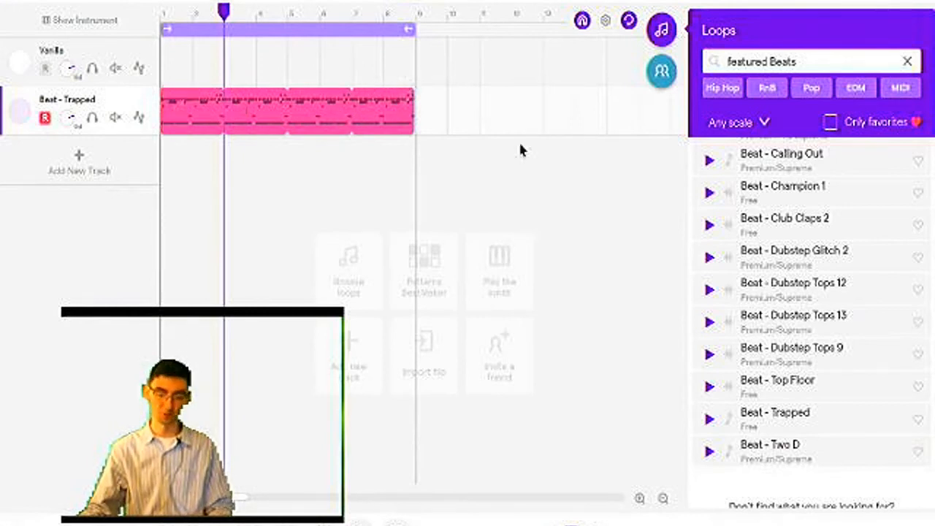
{"action": "left_click_drag", "start_coordinate": [326, 136], "coordinate": [333, 106]}
{"action": "left_click_drag", "start_coordinate": [228, 13], "coordinate": [269, 17]}
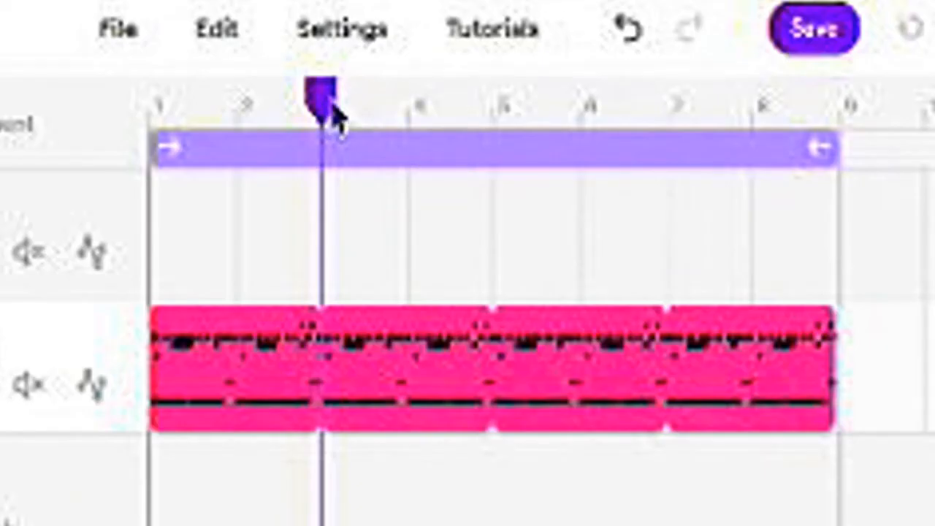
{"action": "left_click_drag", "start_coordinate": [447, 130], "coordinate": [153, 128]}
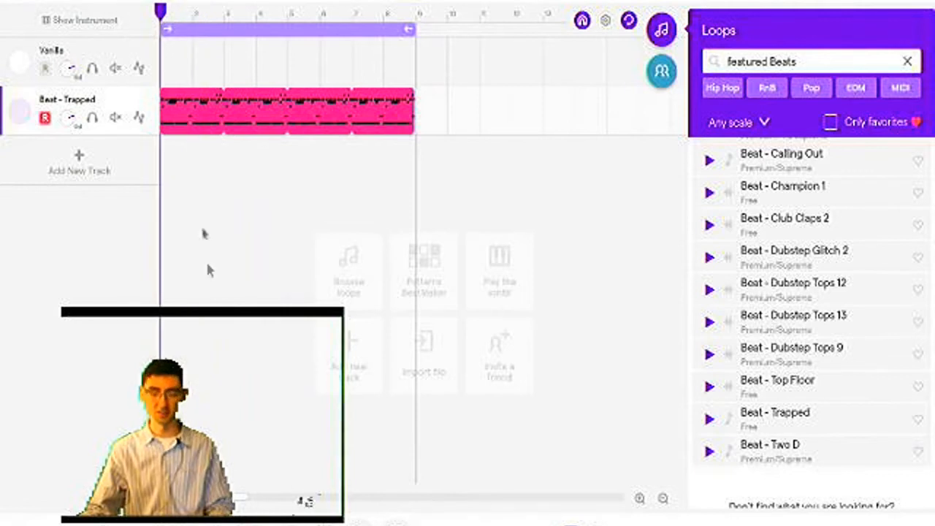
{"action": "key", "text": "space"}
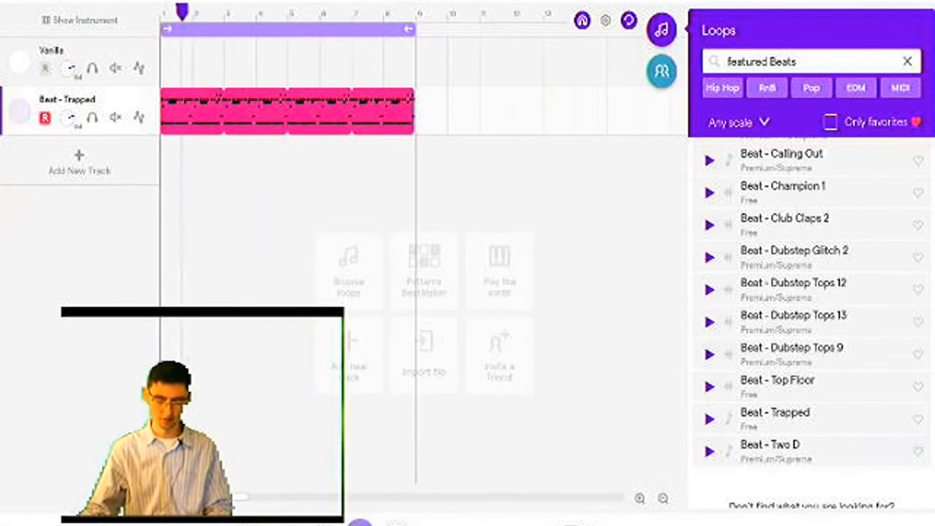
Set the playhead to bar 8 and play across the end of the cycle region.
{"action": "left_click_drag", "start_coordinate": [268, 20], "coordinate": [402, 24]}
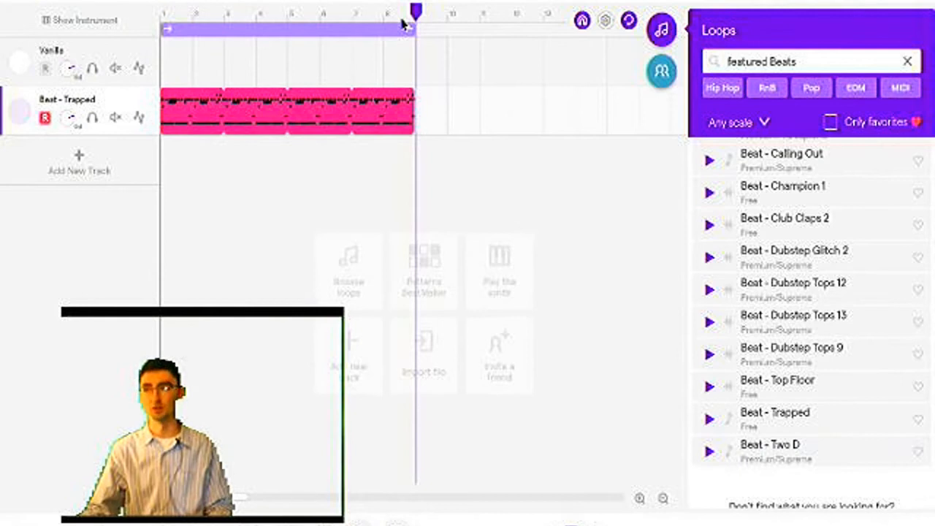
{"action": "left_click", "coordinate": [402, 24]}
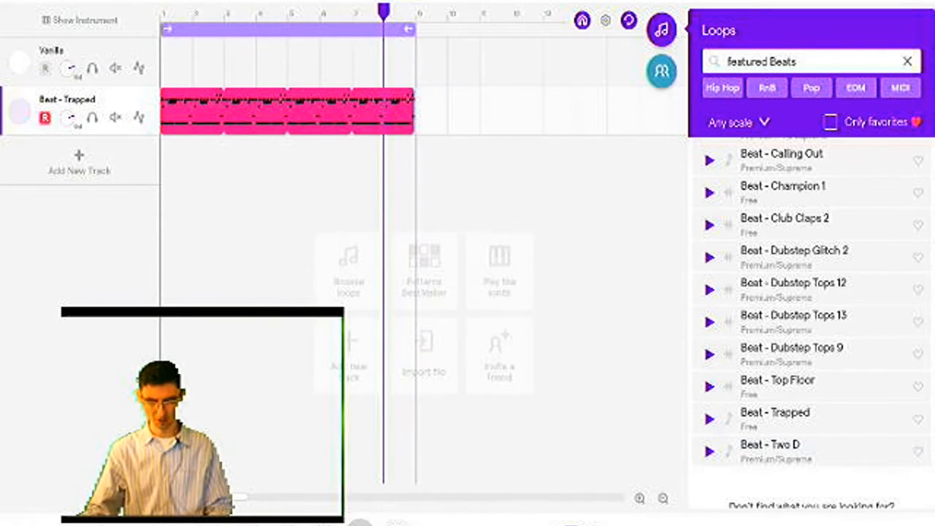
{"action": "left_click", "coordinate": [360, 522]}
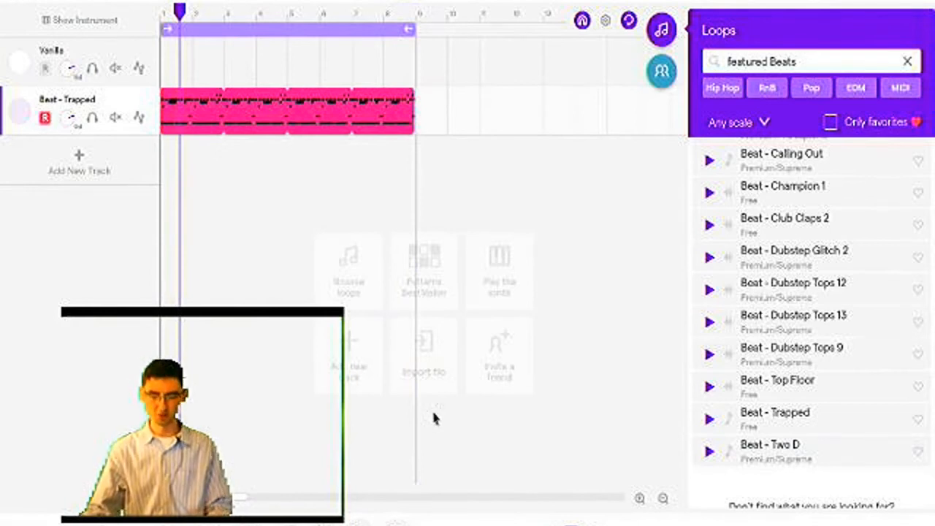
Turn off the cycle region and play from bar 8 past the end of the Beat - Trapped region.
{"action": "left_click", "coordinate": [347, 34]}
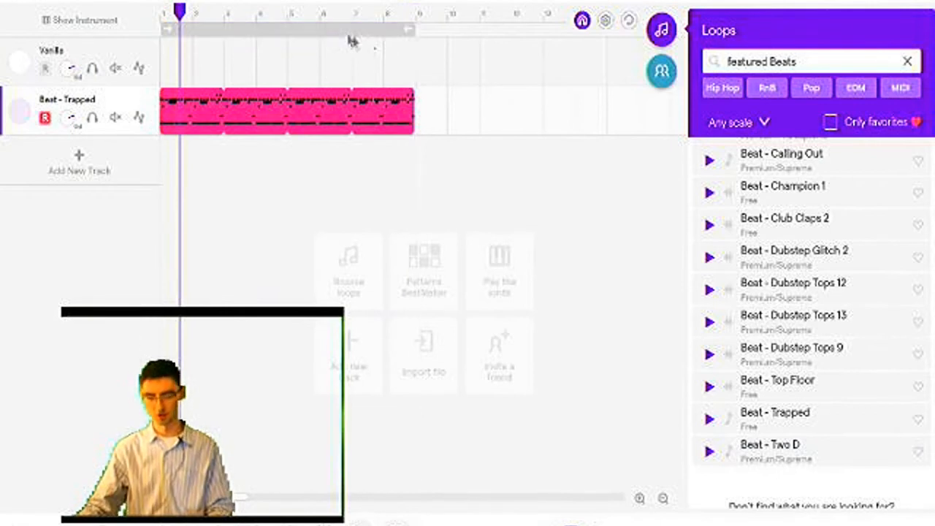
{"action": "left_click", "coordinate": [385, 13]}
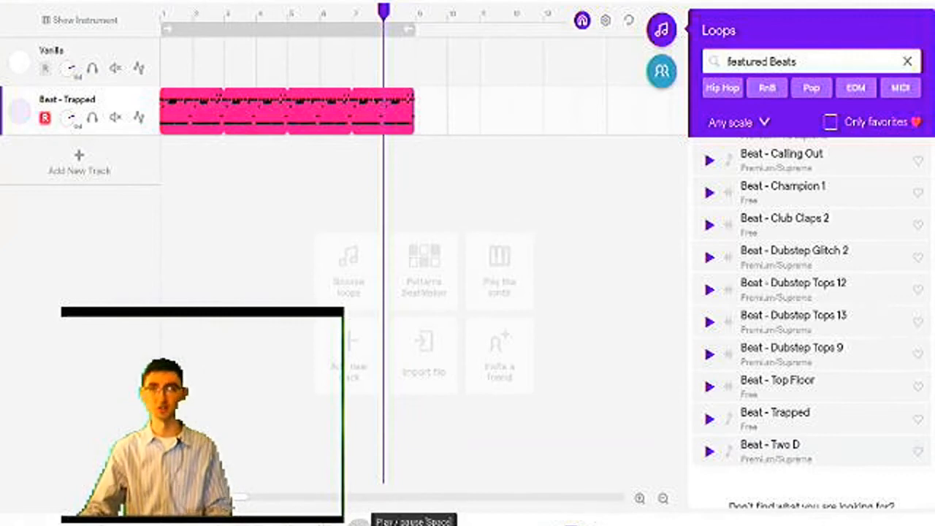
{"action": "left_click", "coordinate": [358, 521]}
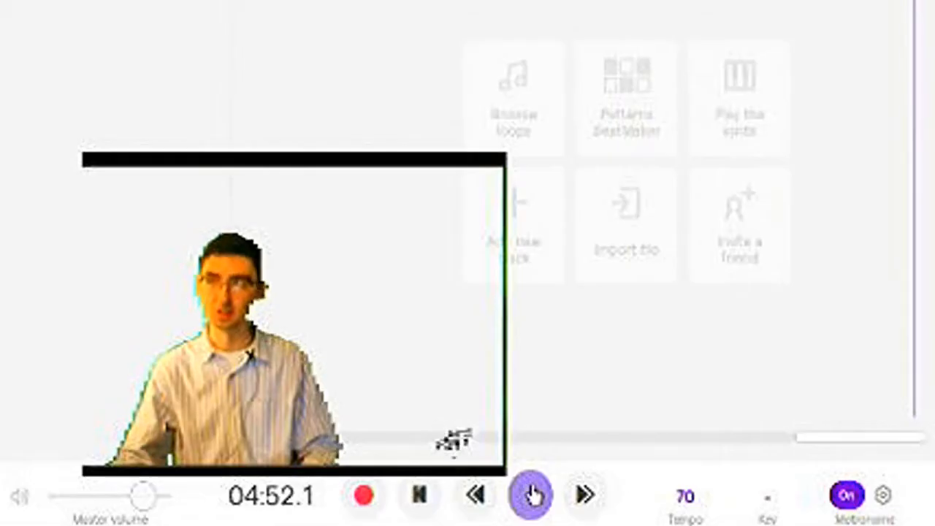
{"action": "left_click", "coordinate": [360, 525]}
Step the playhead backward and forward along the timeline, and return it to the beginning of the song.
{"action": "key", "text": "Left"}
{"action": "key", "text": "Left"}
{"action": "key", "text": "Left"}
{"action": "key", "text": "Left"}
{"action": "key", "text": "Left"}
{"action": "key", "text": "Left"}
{"action": "key", "text": "Left"}
{"action": "key", "text": "Left"}
{"action": "key", "text": "Left"}
{"action": "key", "text": "Left"}
{"action": "key", "text": "Left"}
{"action": "key", "text": "Left"}
{"action": "key", "text": "Left"}
{"action": "key", "text": "Left"}
{"action": "key", "text": "Left"}
{"action": "key", "text": "Left"}
{"action": "key", "text": "Left"}
{"action": "key", "text": "Left"}
{"action": "key", "text": "Left"}
{"action": "key", "text": "Left"}
{"action": "key", "text": "Right"}
{"action": "key", "text": "Right"}
{"action": "key", "text": "Right"}
{"action": "key", "text": "Right"}
{"action": "key", "text": "Right"}
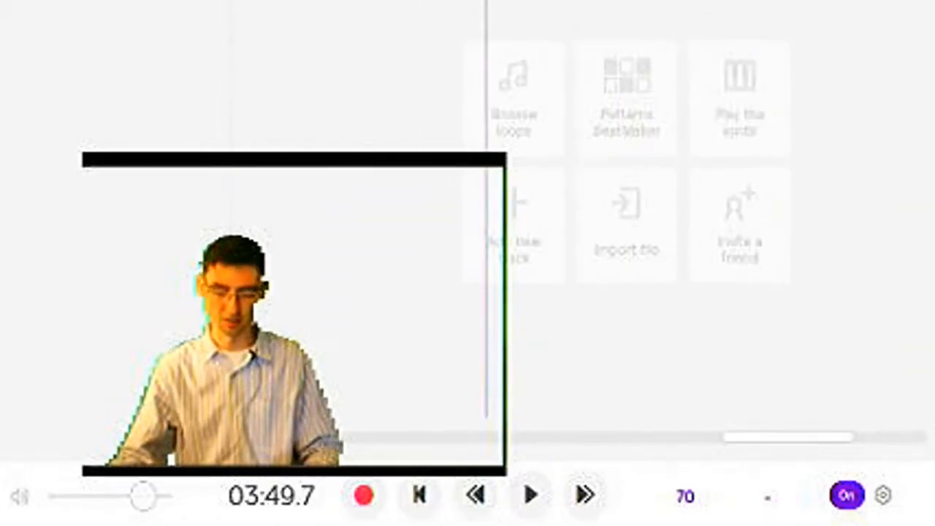
{"action": "left_click", "coordinate": [428, 508]}
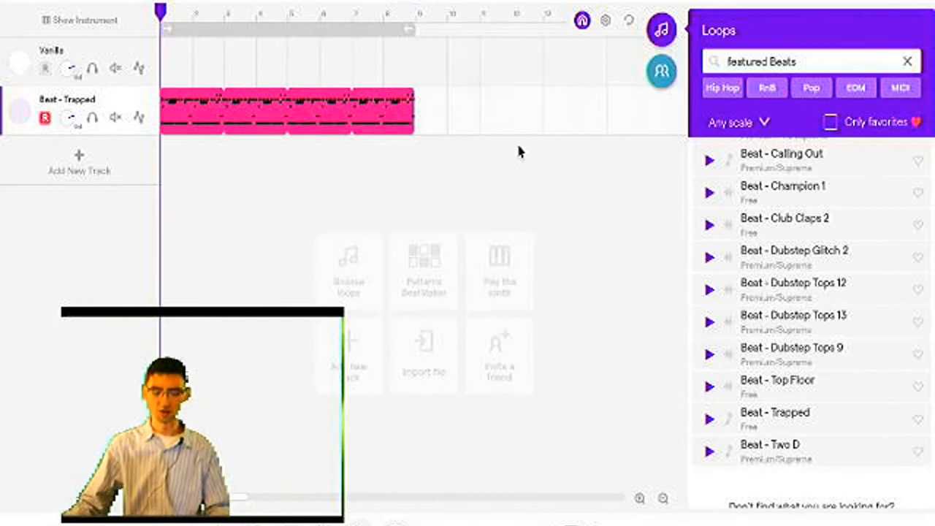
Mark the end of the Beat - Trapped region with the playhead at bar 9 and extend its looping to about bar 35.
{"action": "left_click", "coordinate": [391, 10]}
{"action": "left_click", "coordinate": [407, 13]}
{"action": "left_click", "coordinate": [401, 19]}
{"action": "left_click", "coordinate": [413, 21]}
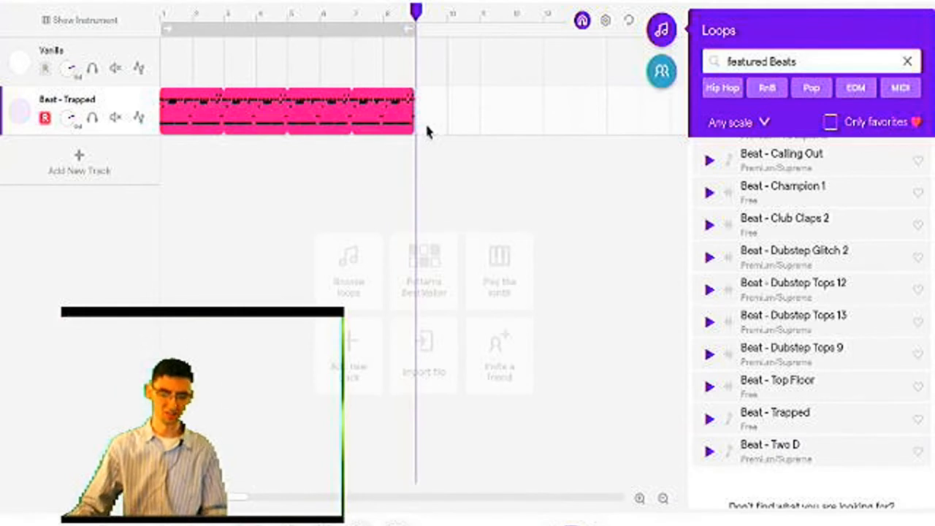
{"action": "mouse_move", "coordinate": [410, 99]}
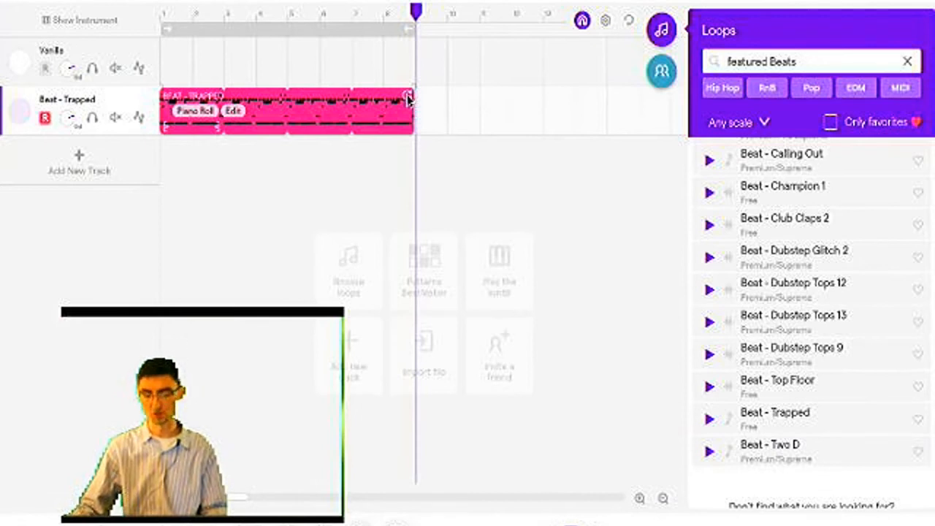
{"action": "left_click_drag", "start_coordinate": [383, 122], "coordinate": [349, 128]}
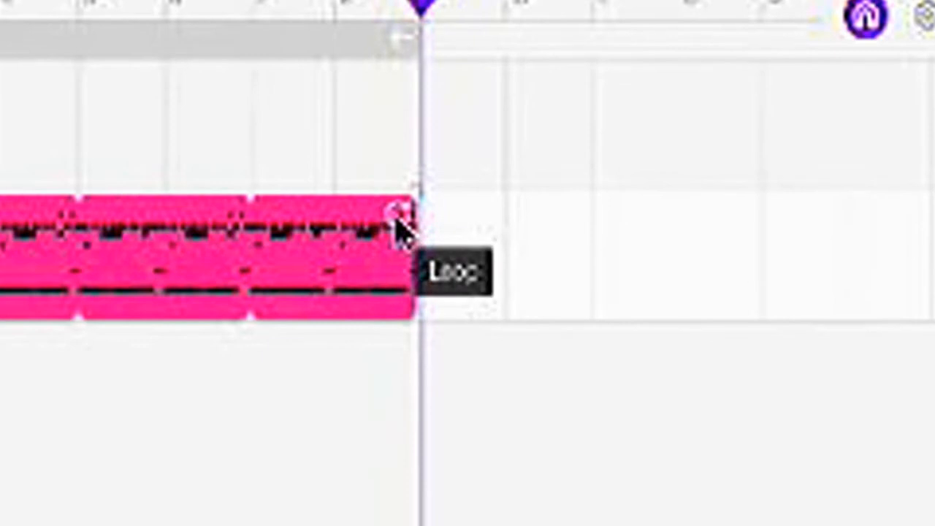
{"action": "left_click_drag", "start_coordinate": [401, 228], "coordinate": [722, 279]}
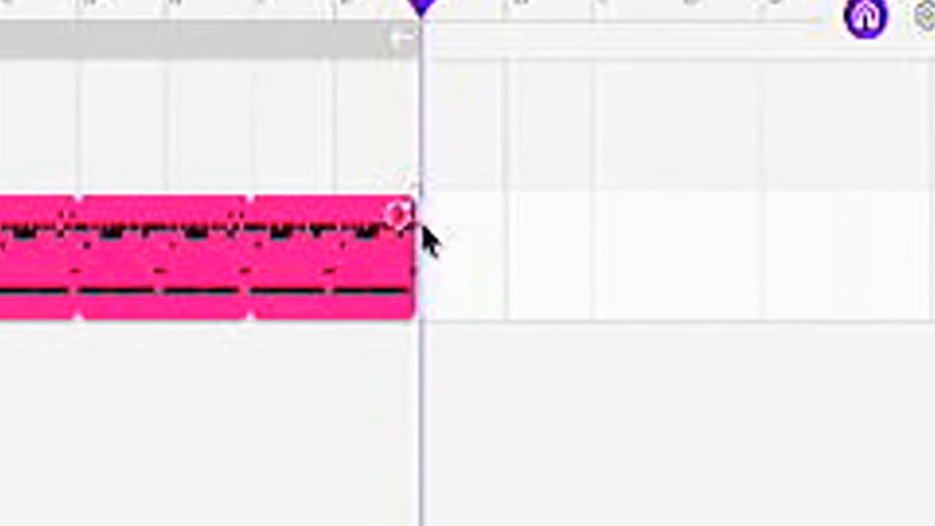
{"action": "mouse_move", "coordinate": [529, 119]}
{"action": "left_mouse_down"}
{"action": "mouse_move", "coordinate": [738, 141]}
{"action": "mouse_move", "coordinate": [522, 126]}
{"action": "left_mouse_up"}
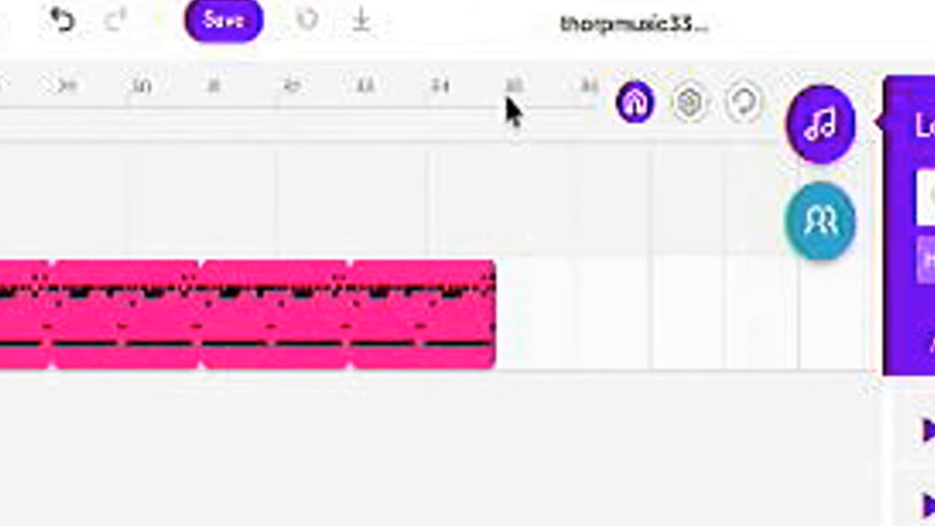
{"action": "left_click", "coordinate": [507, 97]}
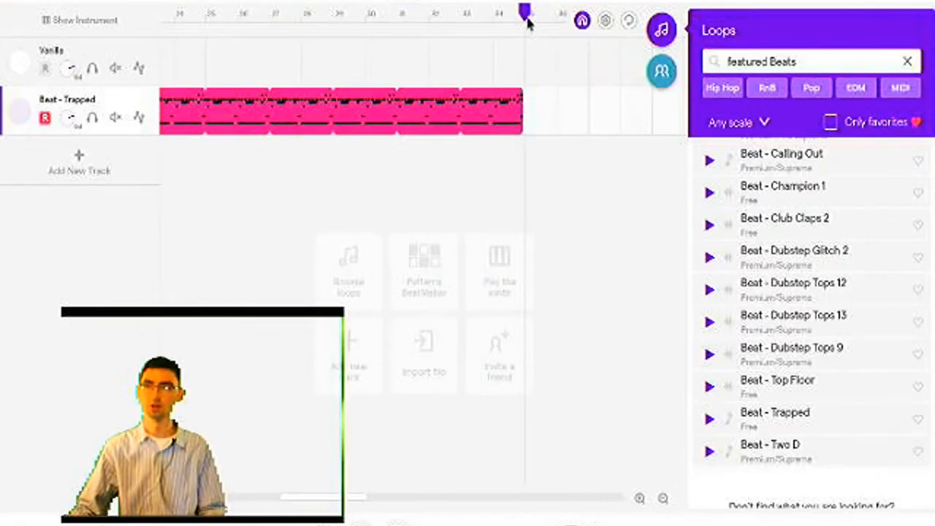
{"action": "left_click_drag", "start_coordinate": [527, 21], "coordinate": [496, 22]}
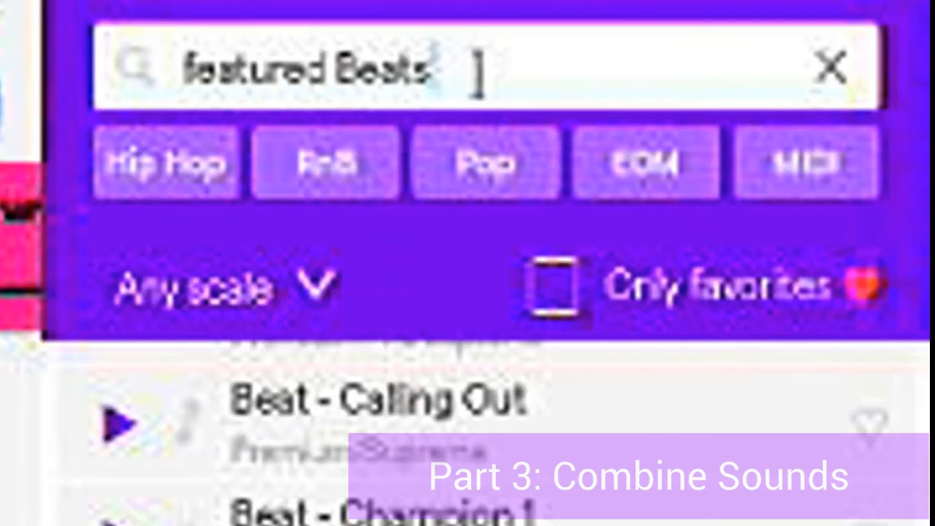
Replace the Beats filter with Synth in the featured loop search.
{"action": "left_click", "coordinate": [809, 63]}
{"action": "key", "text": "BackSpace"}
{"action": "key", "text": "BackSpace"}
{"action": "key", "text": "BackSpace"}
{"action": "key", "text": "BackSpace"}
{"action": "key", "text": "BackSpace"}
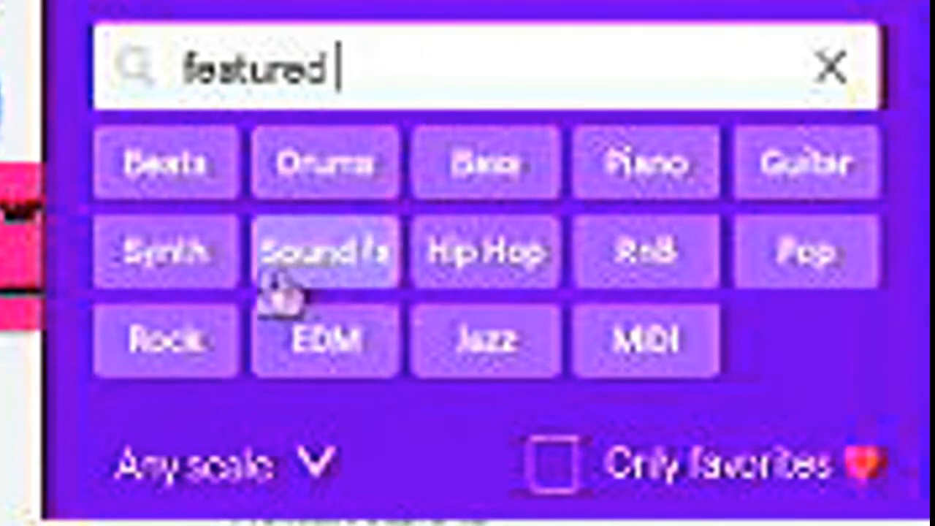
{"action": "left_click", "coordinate": [213, 269]}
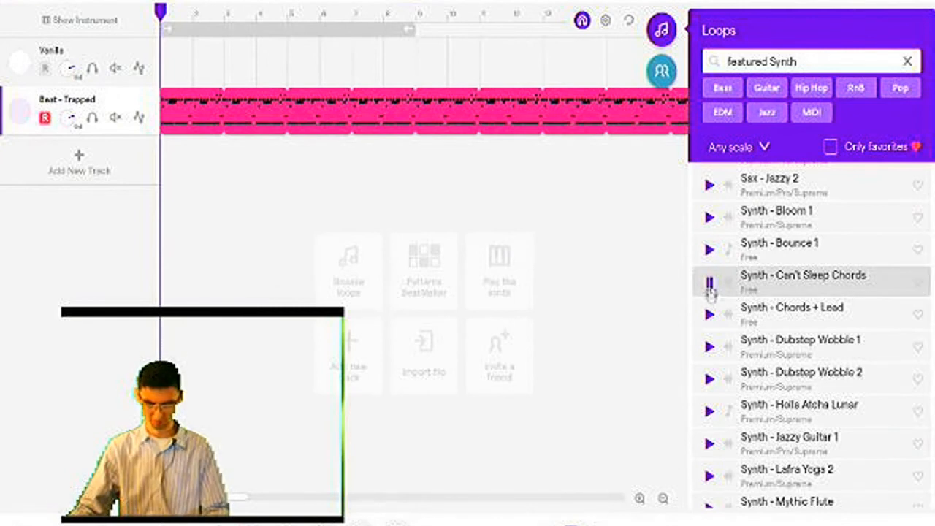
Preview Synth - Chords + Lead and Synth - Holla Atcha Lunar, and place Holla Atcha Lunar in the timeline below the Beat - Trapped track.
{"action": "left_click", "coordinate": [708, 317]}
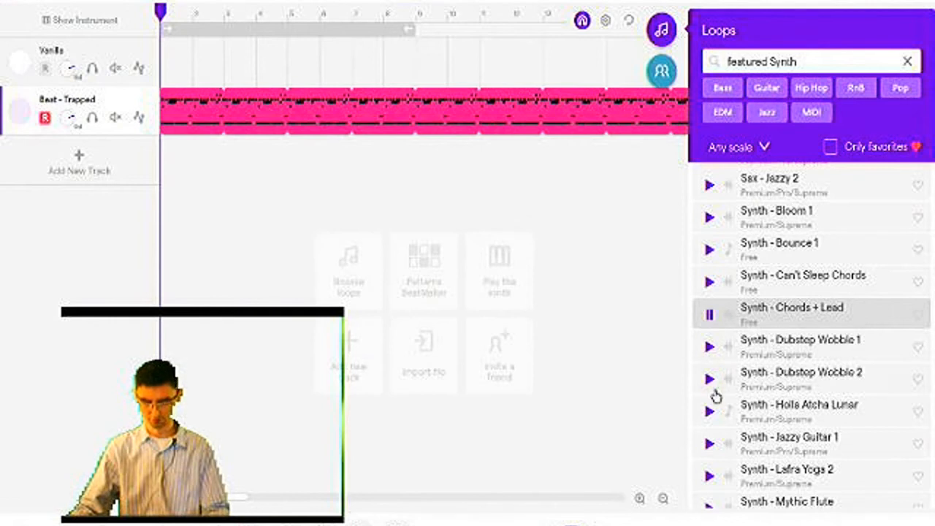
{"action": "left_click", "coordinate": [710, 413]}
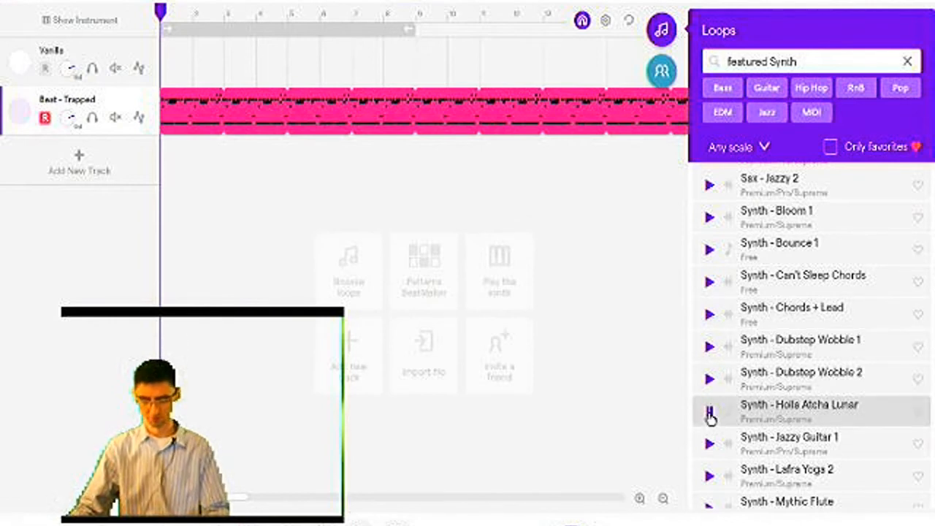
{"action": "left_click", "coordinate": [709, 413]}
{"action": "left_click_drag", "start_coordinate": [817, 414], "coordinate": [286, 162]}
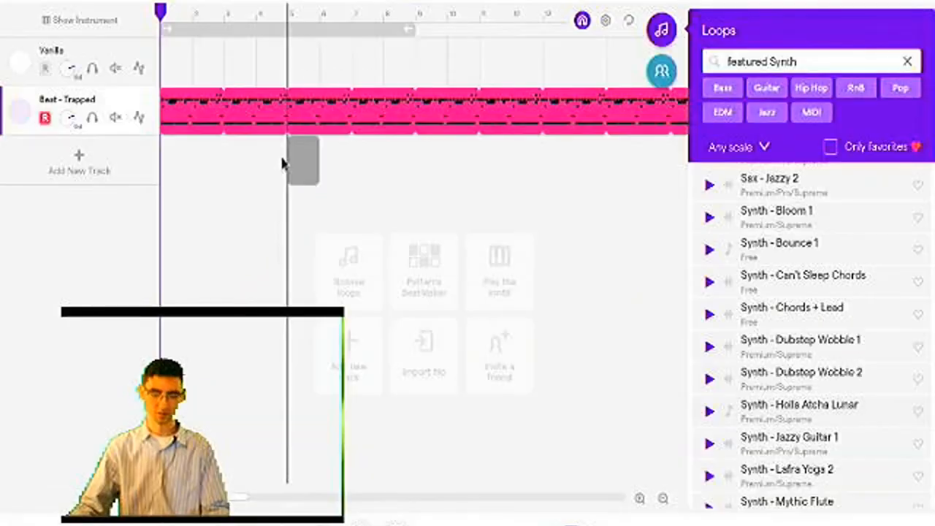
Place the playhead at bar 5, shift the Holla Atcha Lunar region to bar 3, and return it to bar 5.
{"action": "left_click_drag", "start_coordinate": [282, 160], "coordinate": [279, 153]}
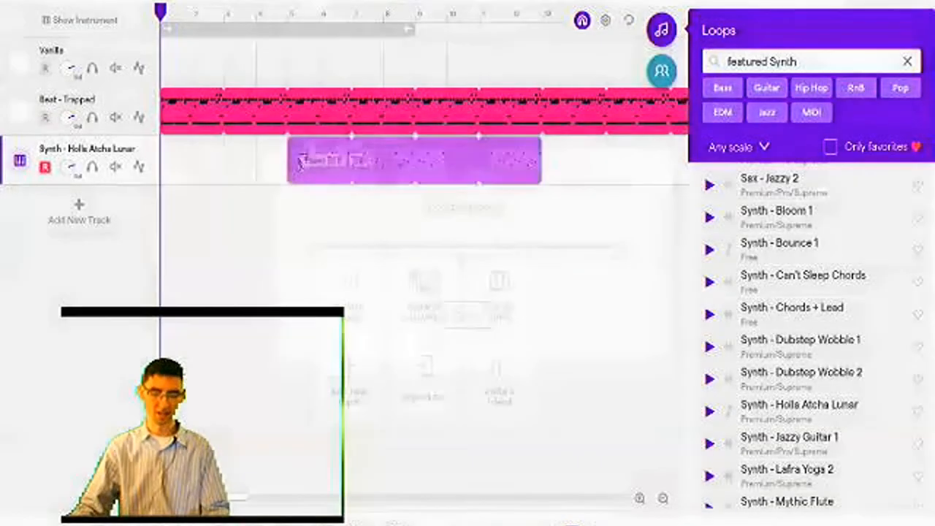
{"action": "left_click", "coordinate": [295, 182]}
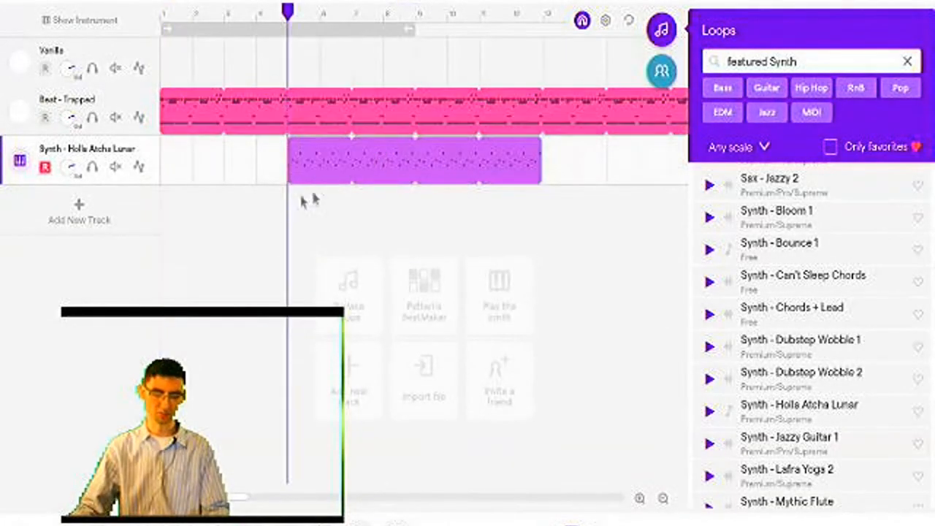
{"action": "left_click_drag", "start_coordinate": [459, 182], "coordinate": [357, 173]}
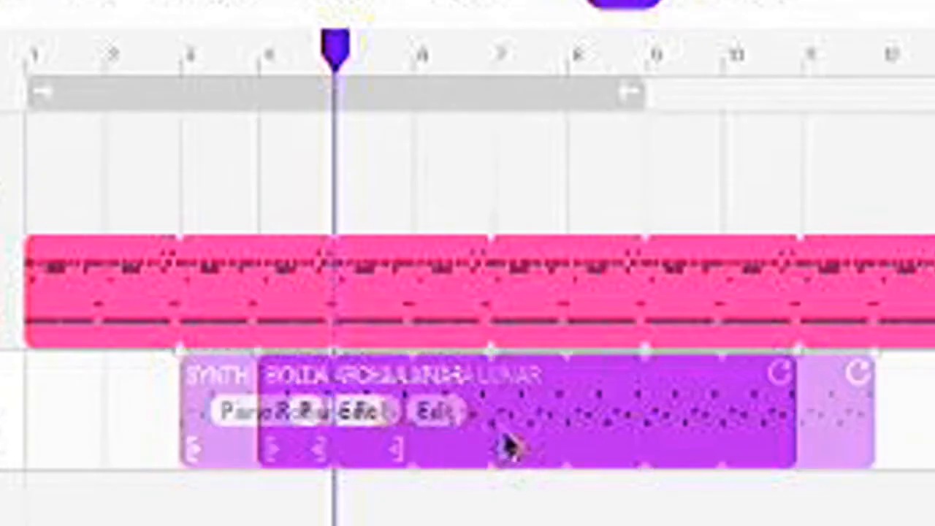
{"action": "left_click_drag", "start_coordinate": [504, 438], "coordinate": [573, 431]}
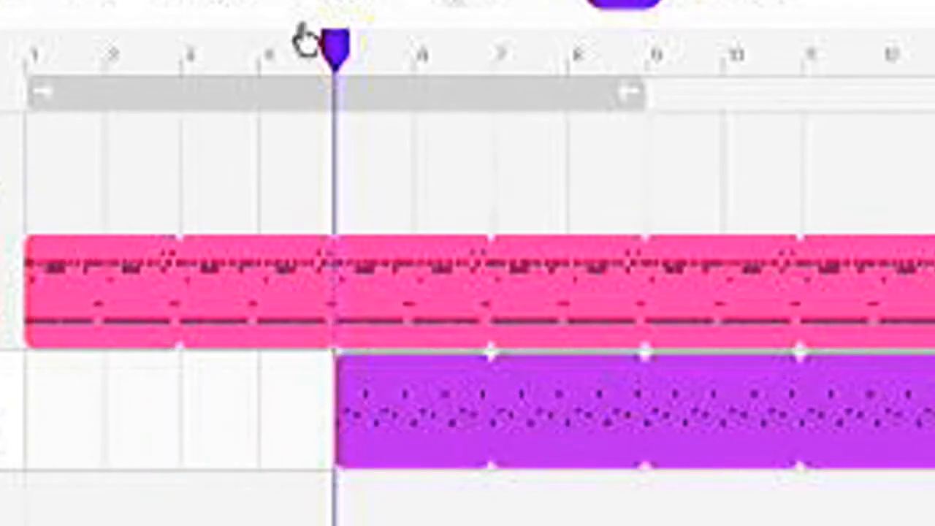
Examine the timeline ruler to count the bars leading up to the start of the synth region.
{"action": "left_click", "coordinate": [296, 64]}
{"action": "left_click", "coordinate": [332, 47]}
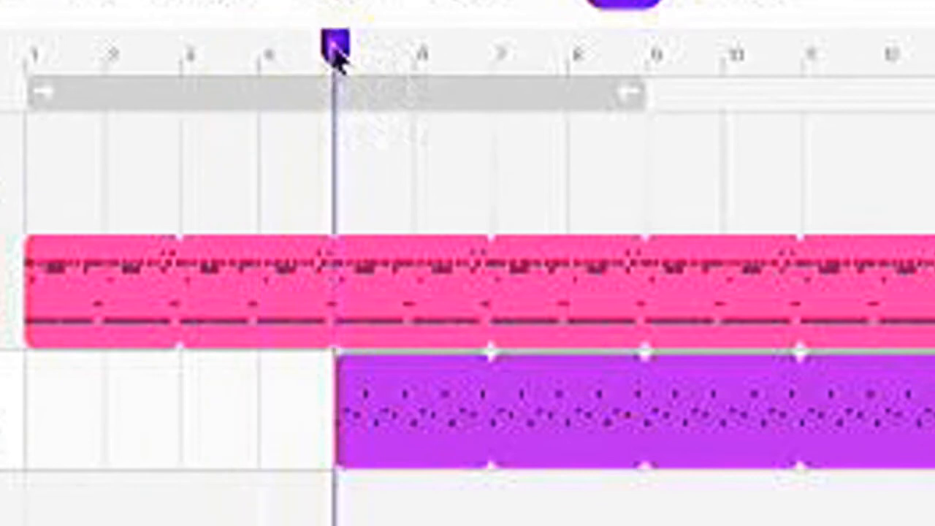
{"action": "left_click", "coordinate": [33, 47]}
{"action": "left_click", "coordinate": [106, 50]}
{"action": "left_click", "coordinate": [177, 47]}
{"action": "left_click", "coordinate": [236, 62]}
{"action": "left_click", "coordinate": [307, 62]}
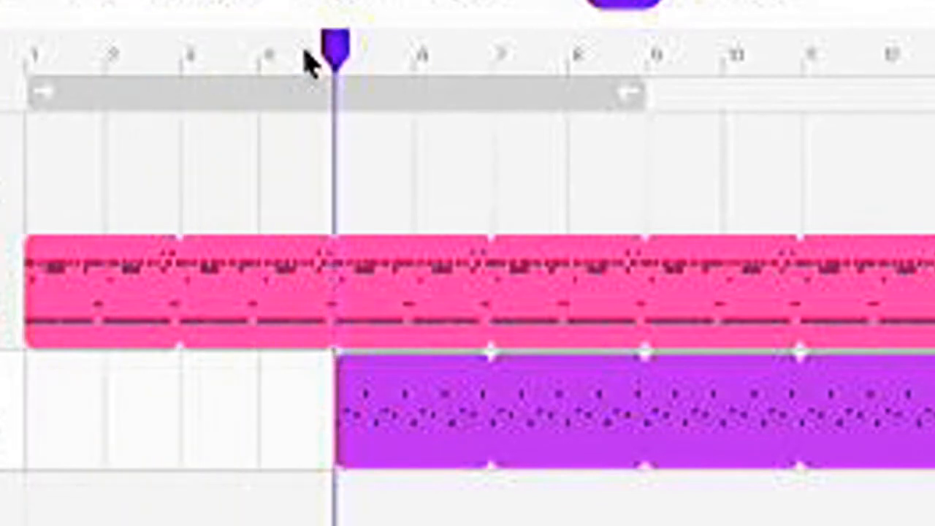
Play the song from about bar 4 to hear the synth enter over the beat, and stop playback.
{"action": "left_click", "coordinate": [378, 75]}
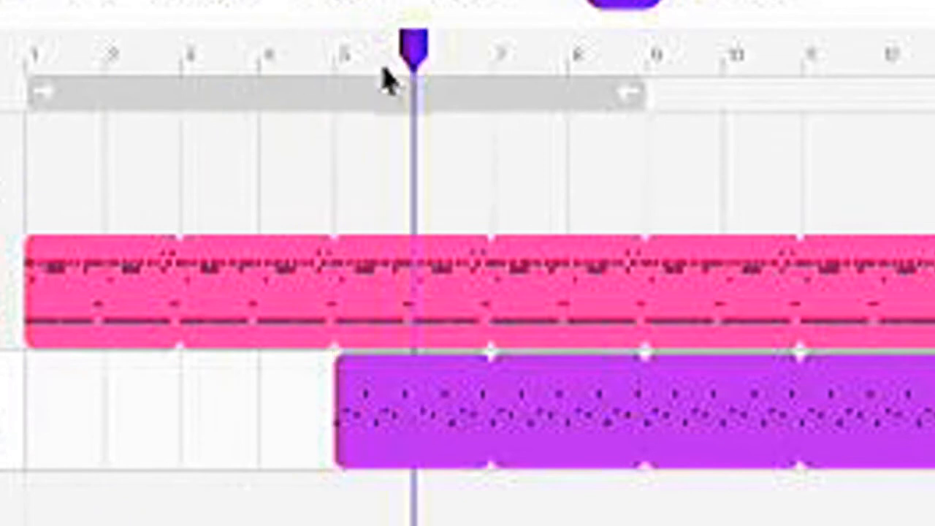
{"action": "left_click", "coordinate": [275, 65]}
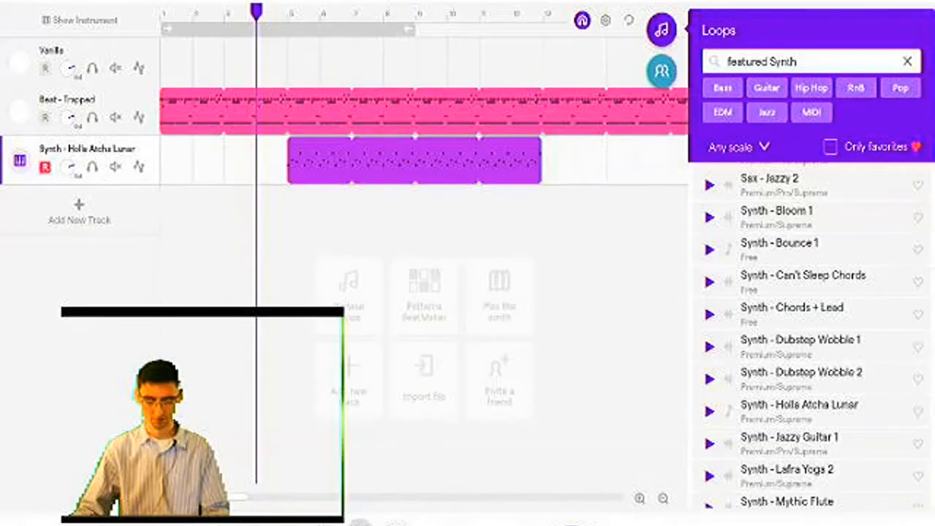
{"action": "left_click", "coordinate": [360, 522]}
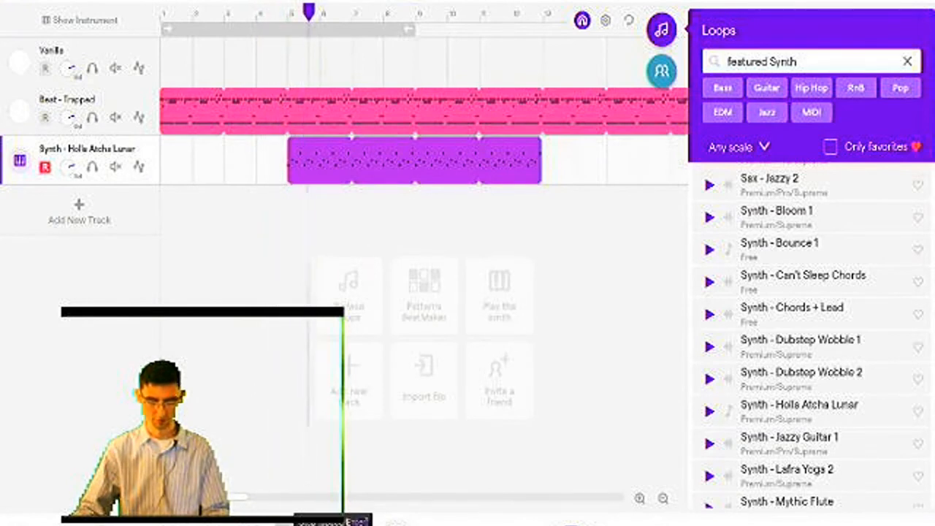
{"action": "left_click", "coordinate": [333, 524]}
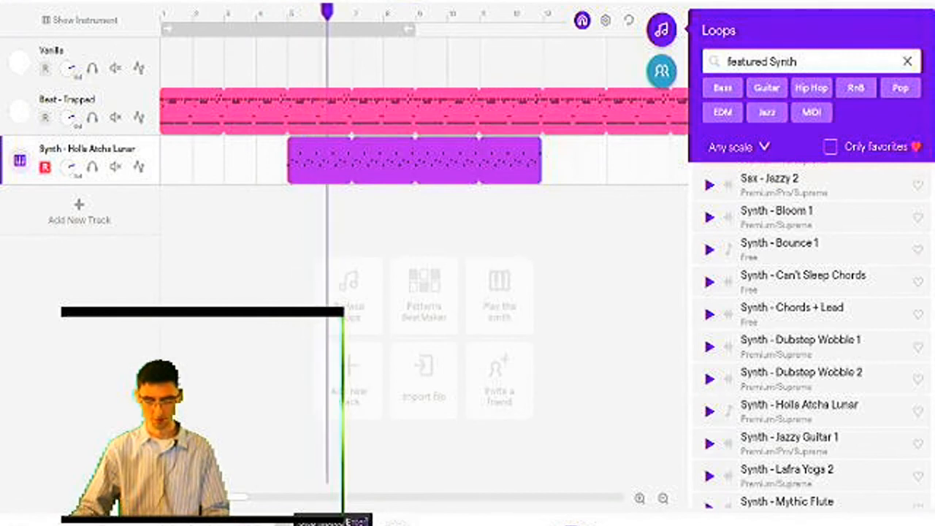
Move the Holla Atcha Lunar region to start at bar 1 and the Beat - Trapped region to start at bar 5.
{"action": "left_click_drag", "start_coordinate": [447, 181], "coordinate": [307, 156]}
{"action": "left_click", "coordinate": [335, 117]}
{"action": "left_click_drag", "start_coordinate": [335, 117], "coordinate": [444, 122]}
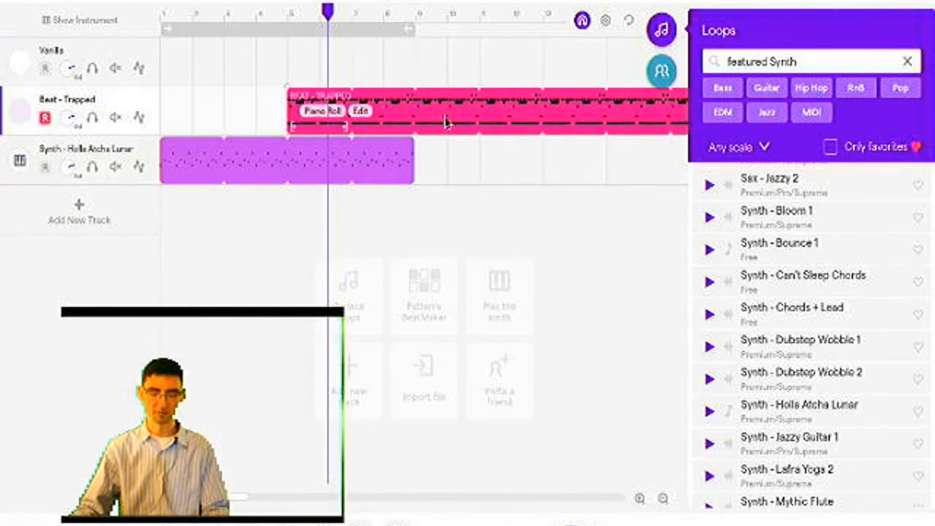
Play the rearranged song from about bar 4 to hear the beat join the synth, and stop playback.
{"action": "left_click_drag", "start_coordinate": [328, 11], "coordinate": [257, 19]}
{"action": "key", "text": "space"}
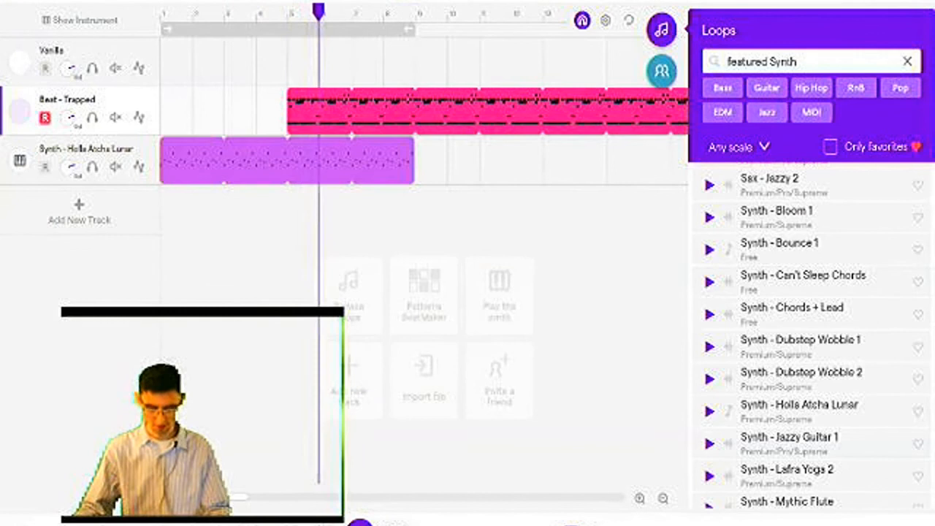
{"action": "left_click", "coordinate": [360, 522]}
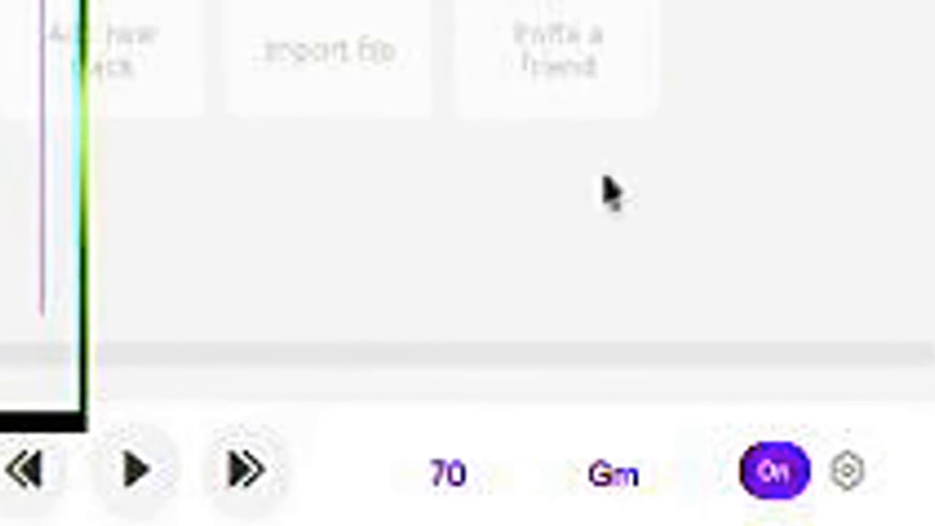
Set the project tempo to 60.
{"action": "left_click", "coordinate": [473, 484]}
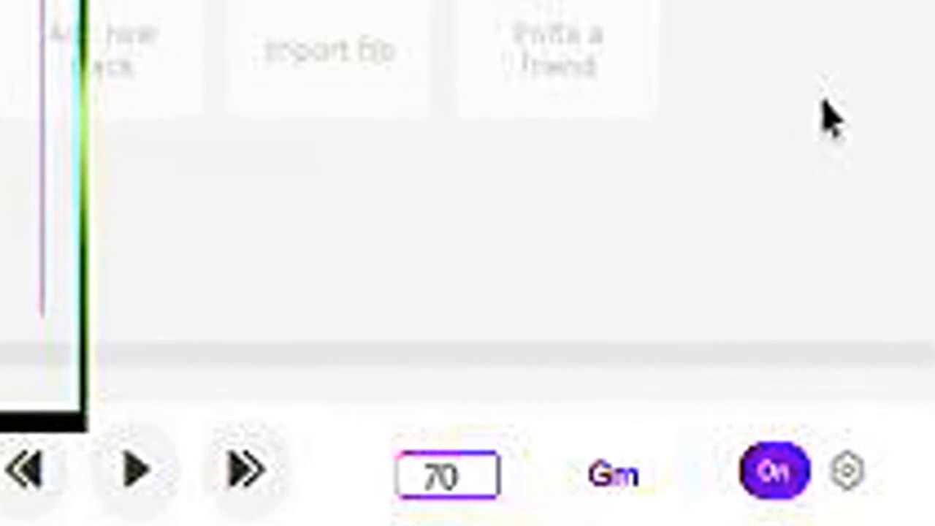
{"action": "key", "text": "BackSpace"}
{"action": "key", "text": "BackSpace"}
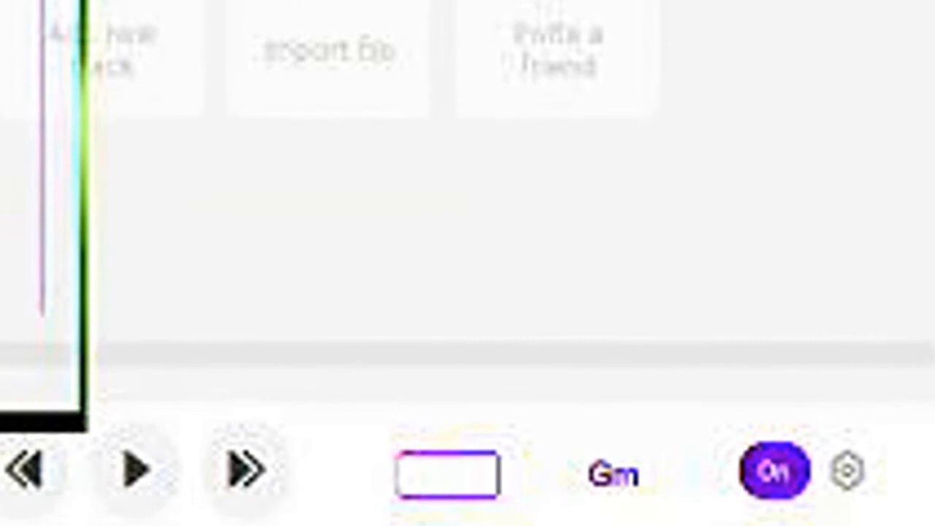
{"action": "type", "text": "60"}
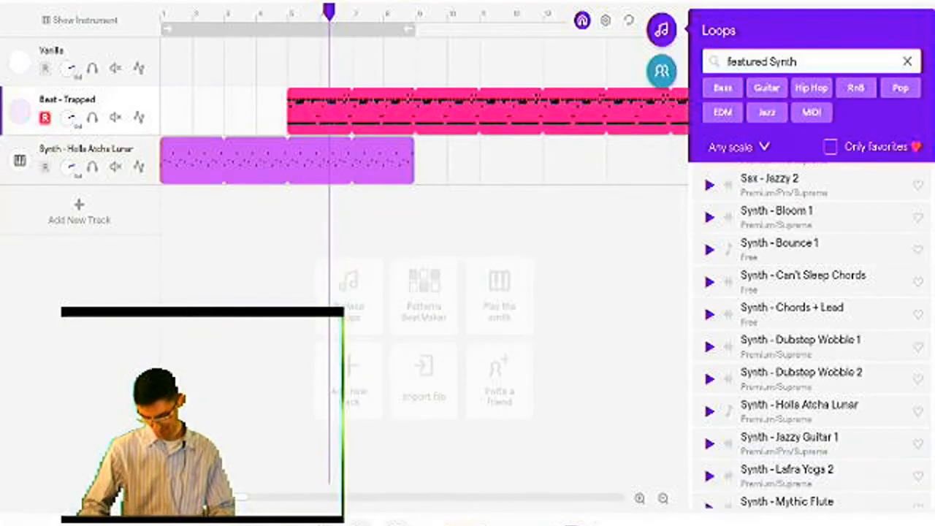
{"action": "key", "text": "Return"}
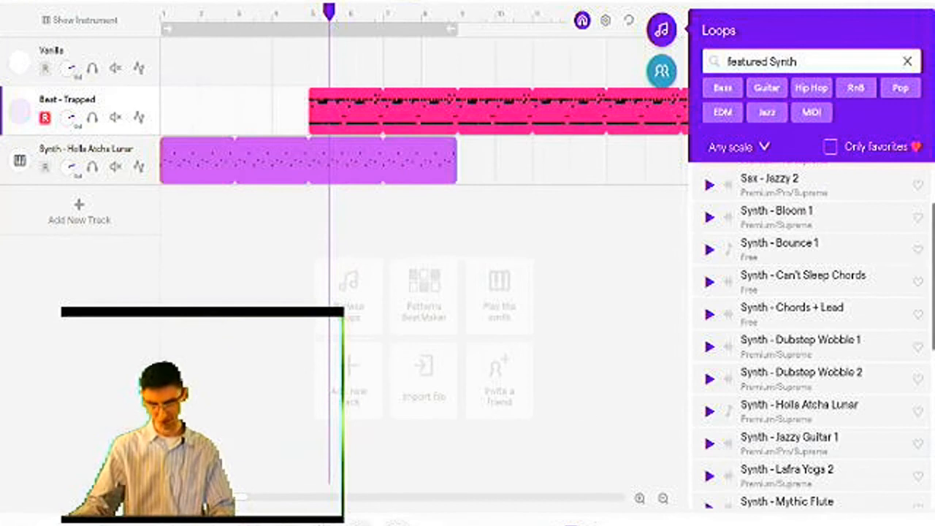
Play the song at the slower tempo from just after bar 4, through the beat's entrance, and stop playback.
{"action": "left_click", "coordinate": [281, 209]}
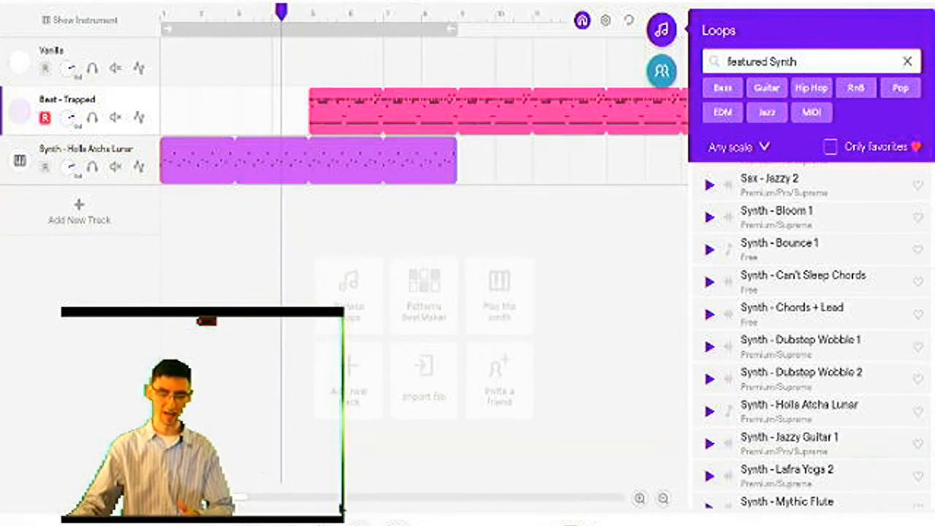
{"action": "left_click", "coordinate": [356, 523]}
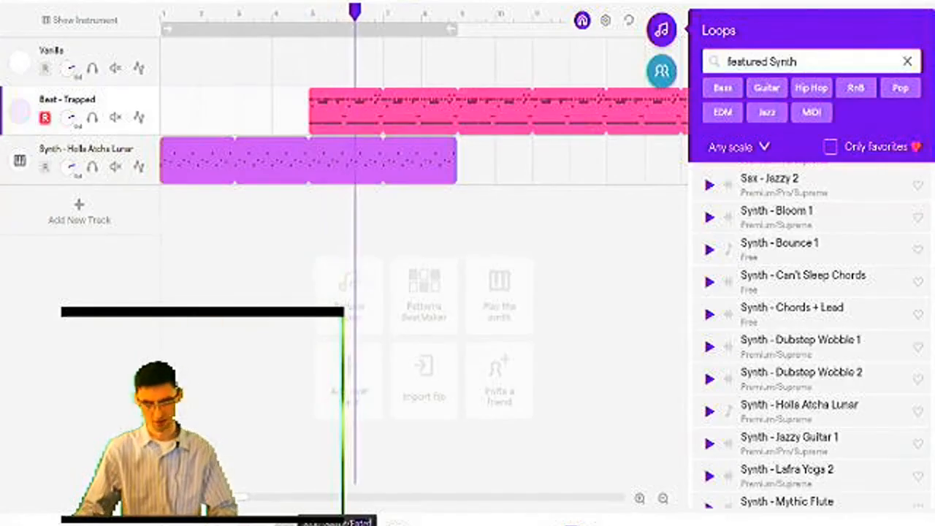
{"action": "left_click", "coordinate": [337, 524]}
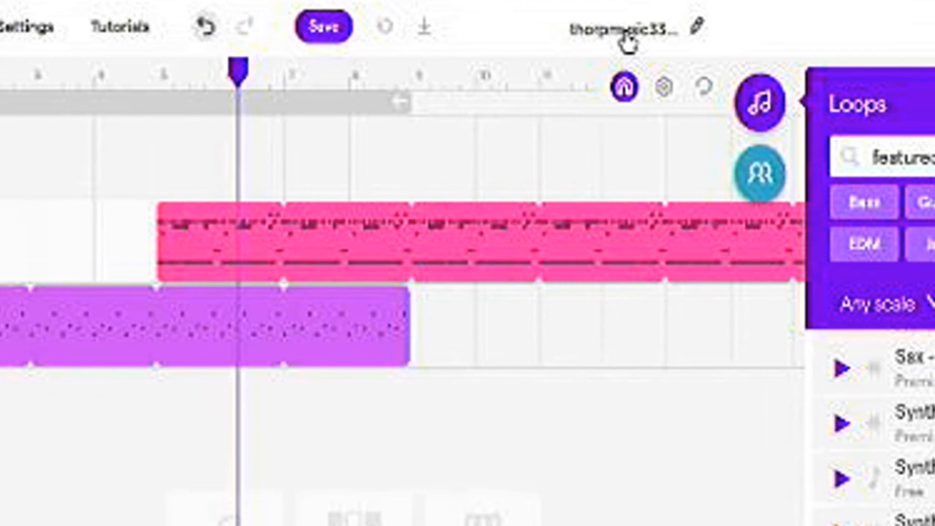
Rename the project with the teacher's title and surname followed by "song from video", and save it.
{"action": "left_click", "coordinate": [626, 36]}
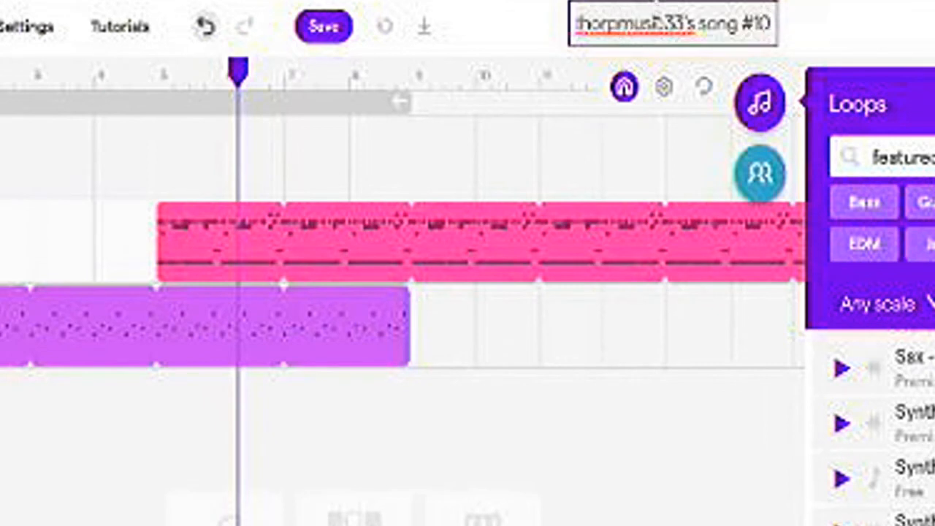
{"action": "triple_click", "coordinate": [677, 10]}
{"action": "left_click", "coordinate": [826, 22]}
{"action": "left_click", "coordinate": [617, 23]}
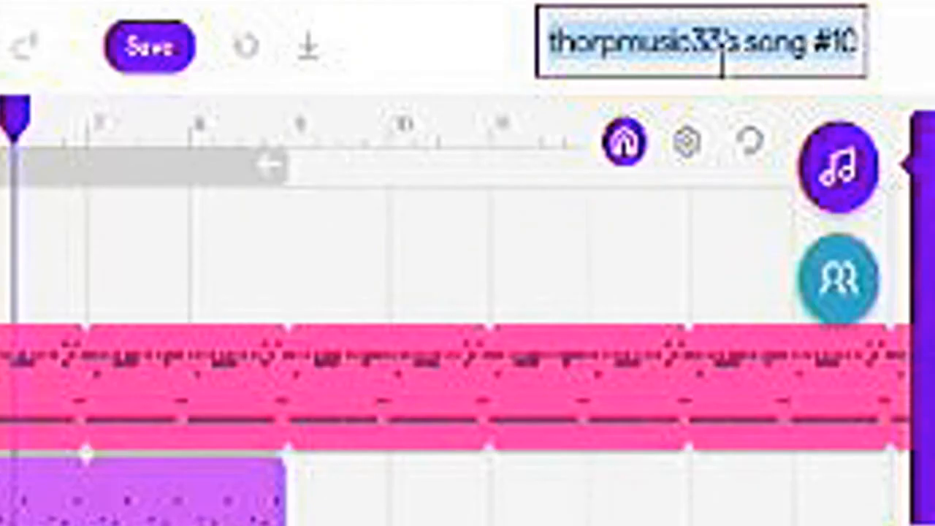
{"action": "type", "text": "Mr V"}
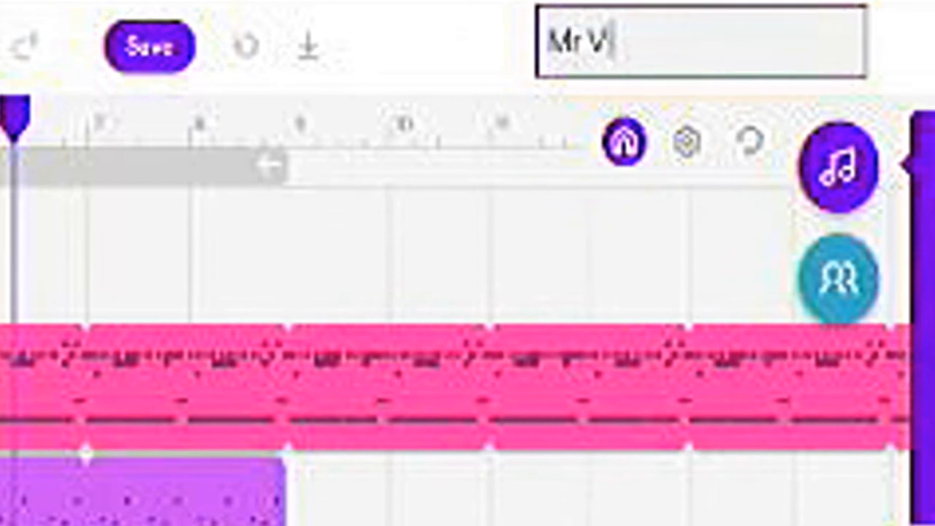
{"action": "type", "text": "ikhter song "}
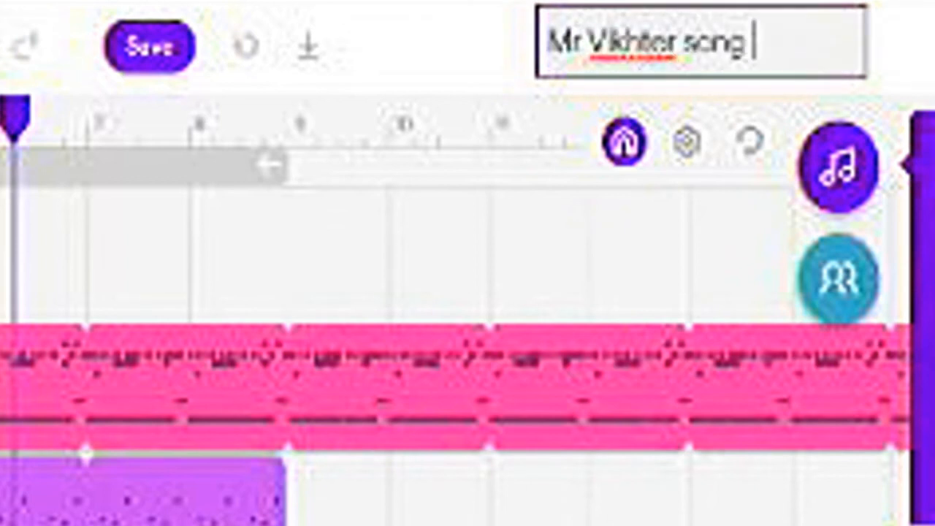
{"action": "type", "text": "from "}
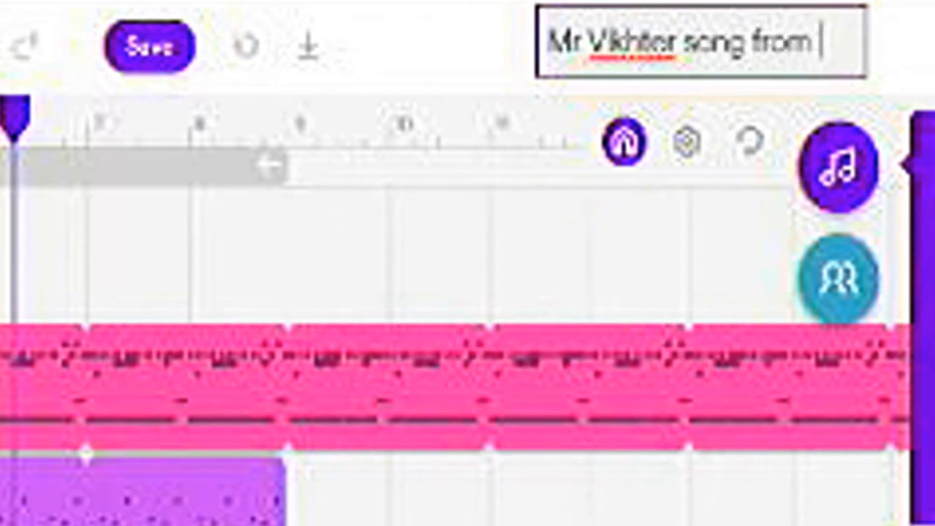
{"action": "type", "text": "video"}
{"action": "key", "text": "Return"}
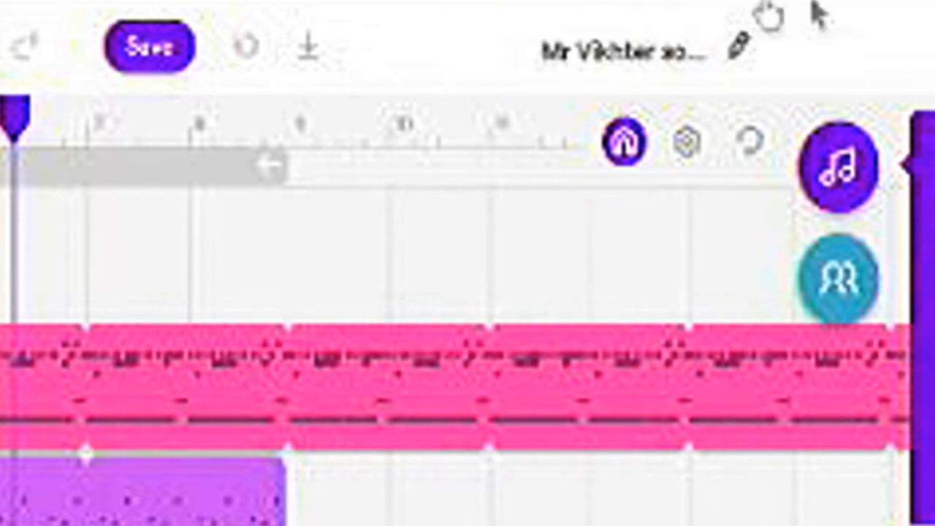
{"action": "left_click", "coordinate": [146, 49]}
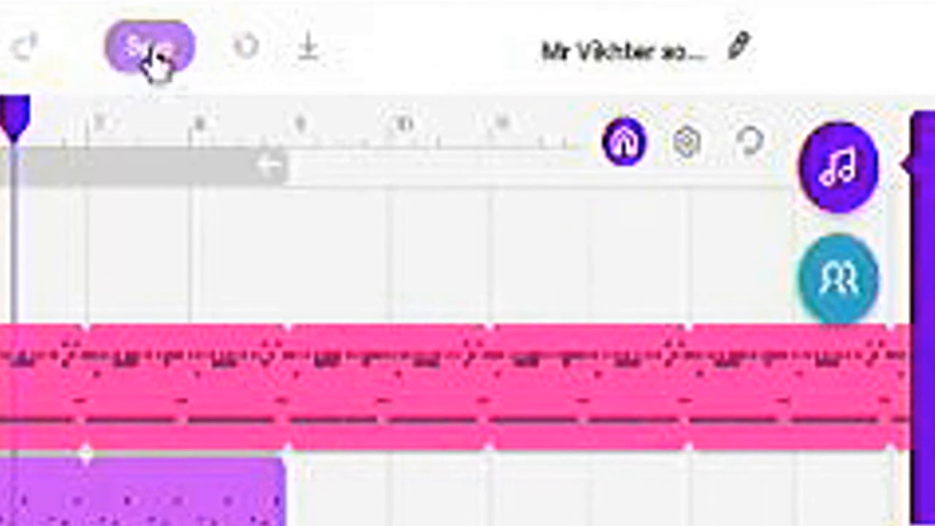